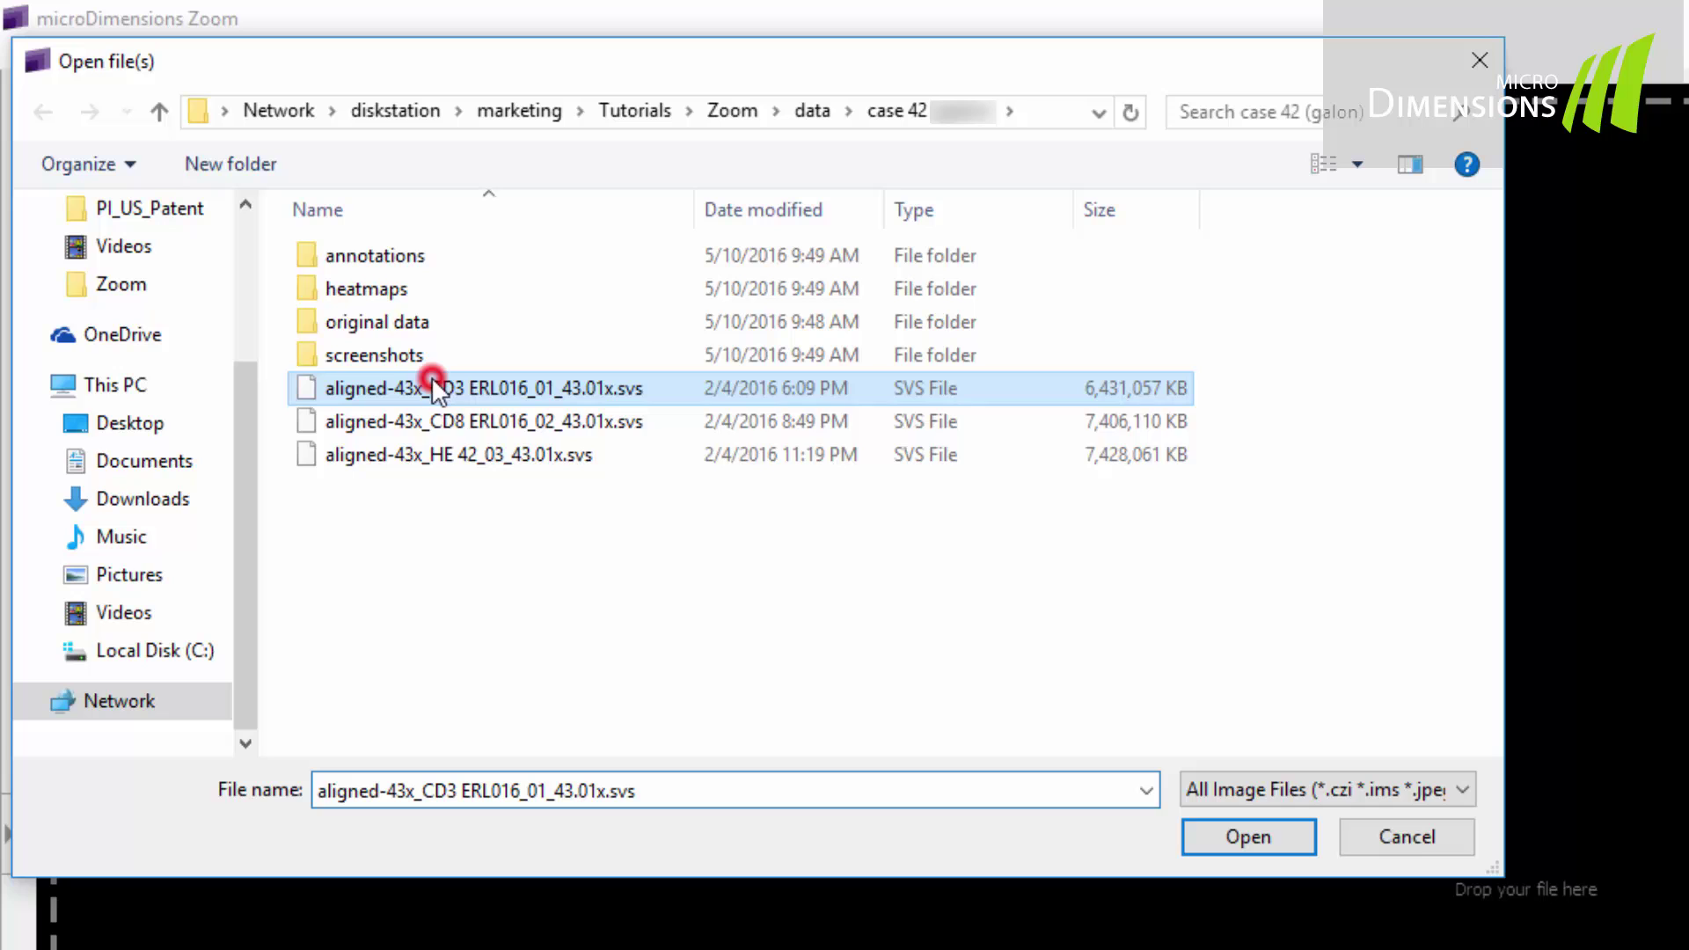
Step: Select the CD3, CD8 and HE .svs slide files together in the Open dialog
shift+click(458, 456)
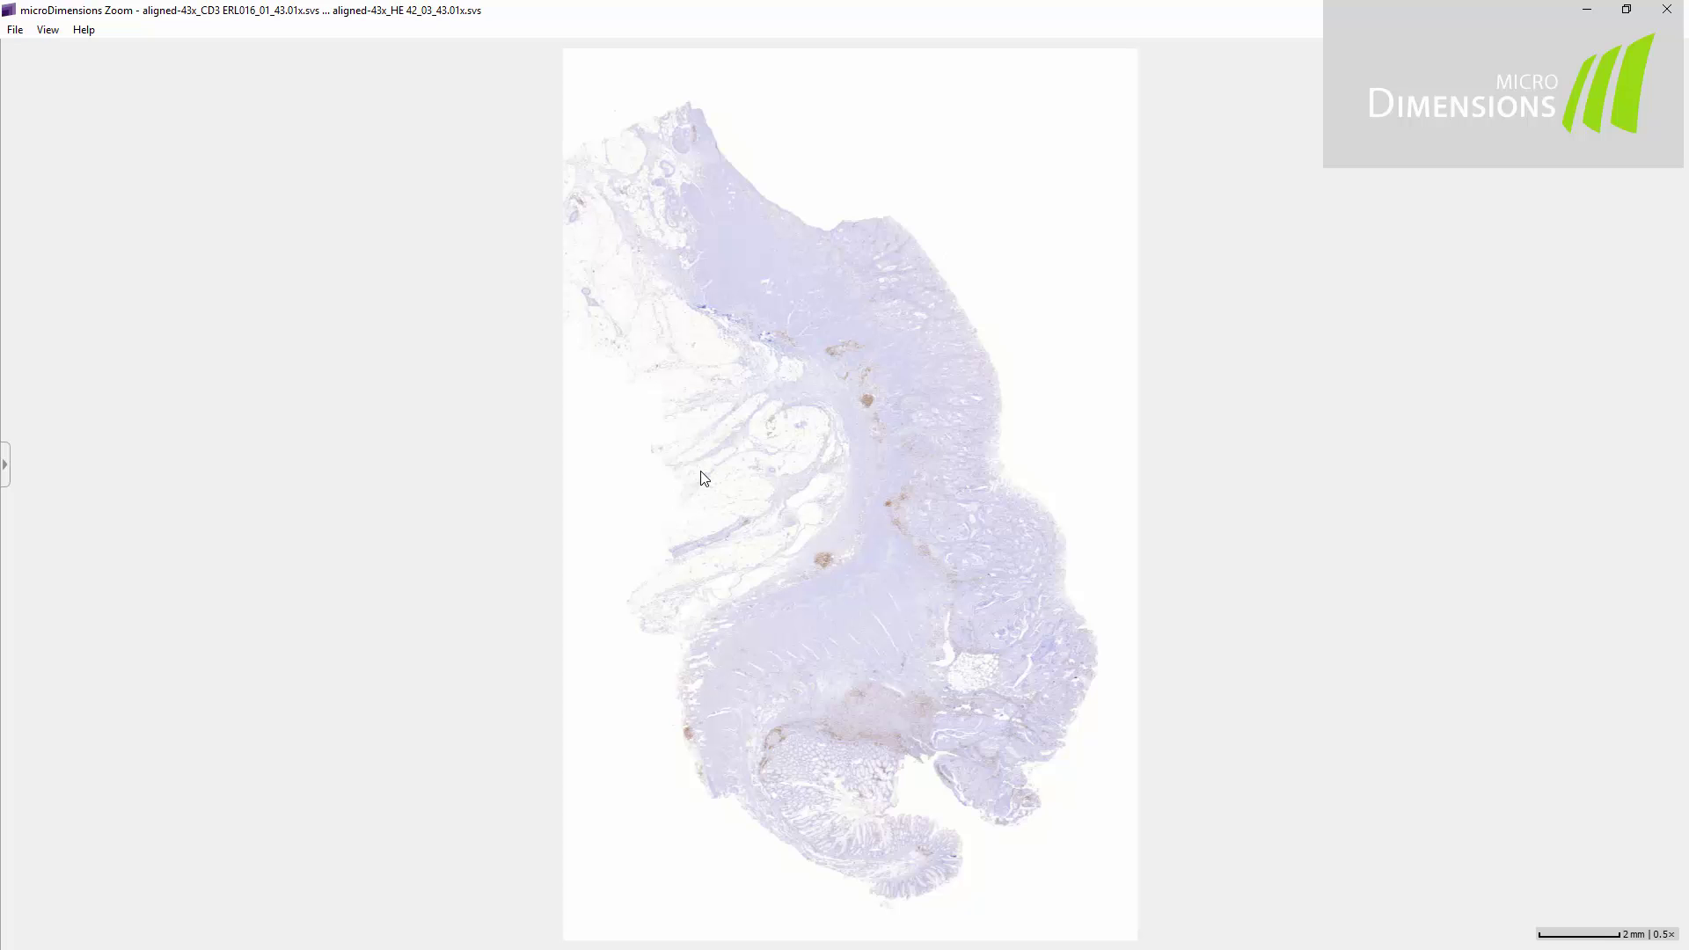
Step: Zoom in and centre the view on the dense brown CD3-stained cell cluster
scroll(686, 572, up, 6)
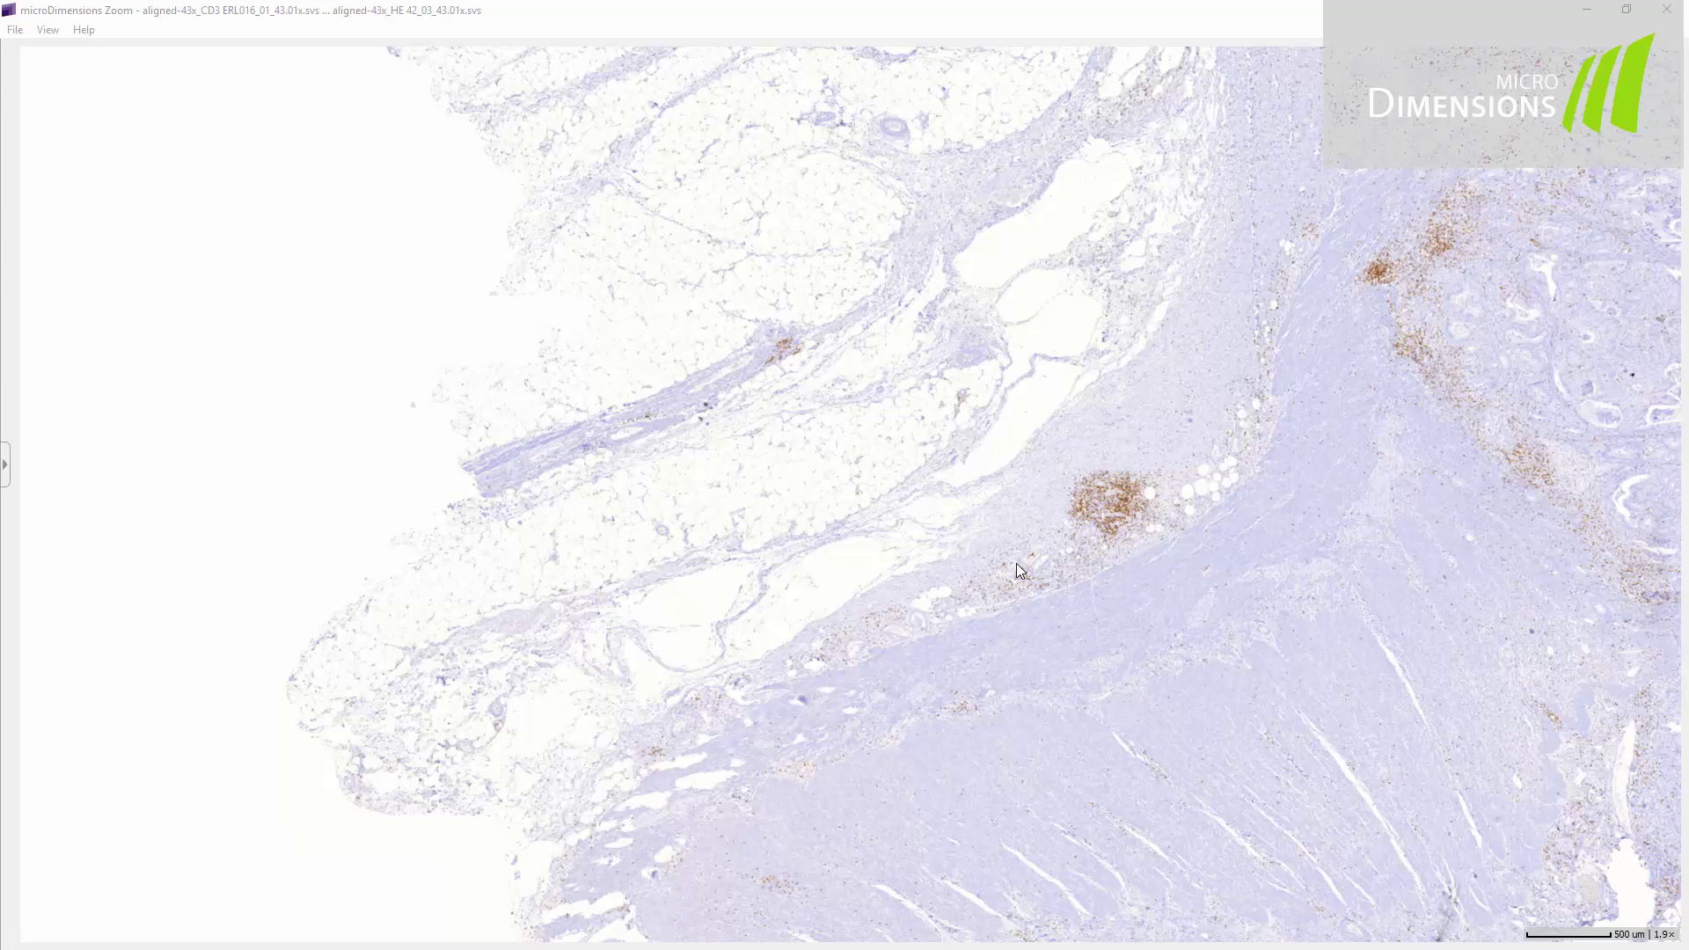
scroll(1017, 564, up, 3)
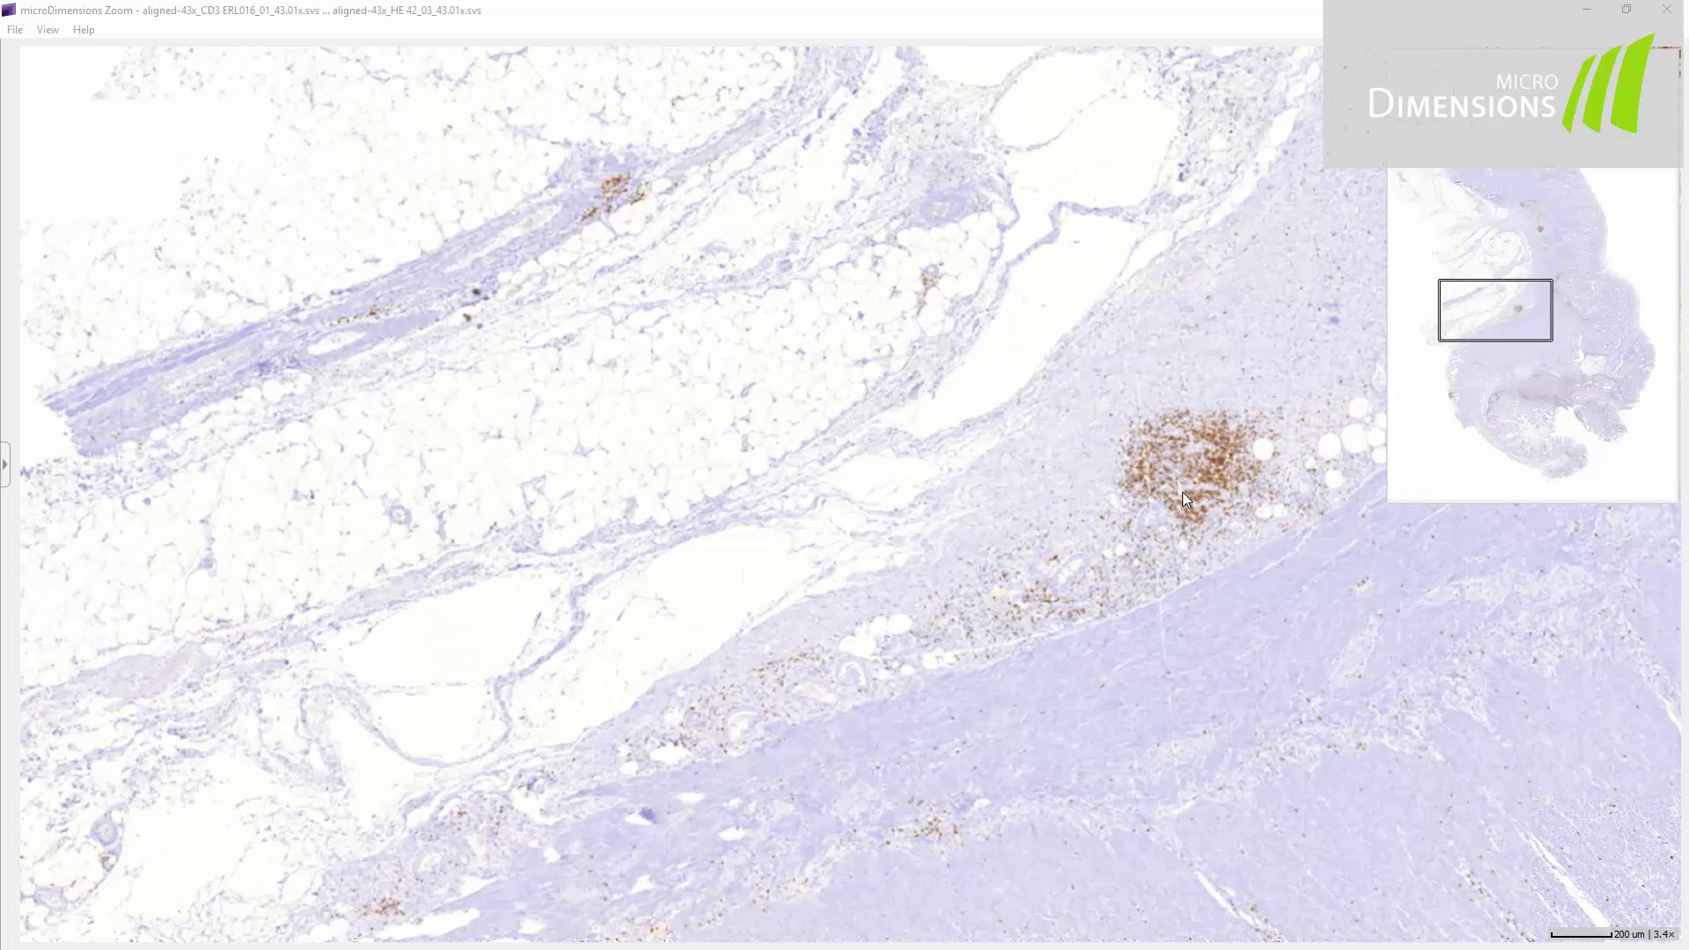
drag(1183, 495, 792, 529)
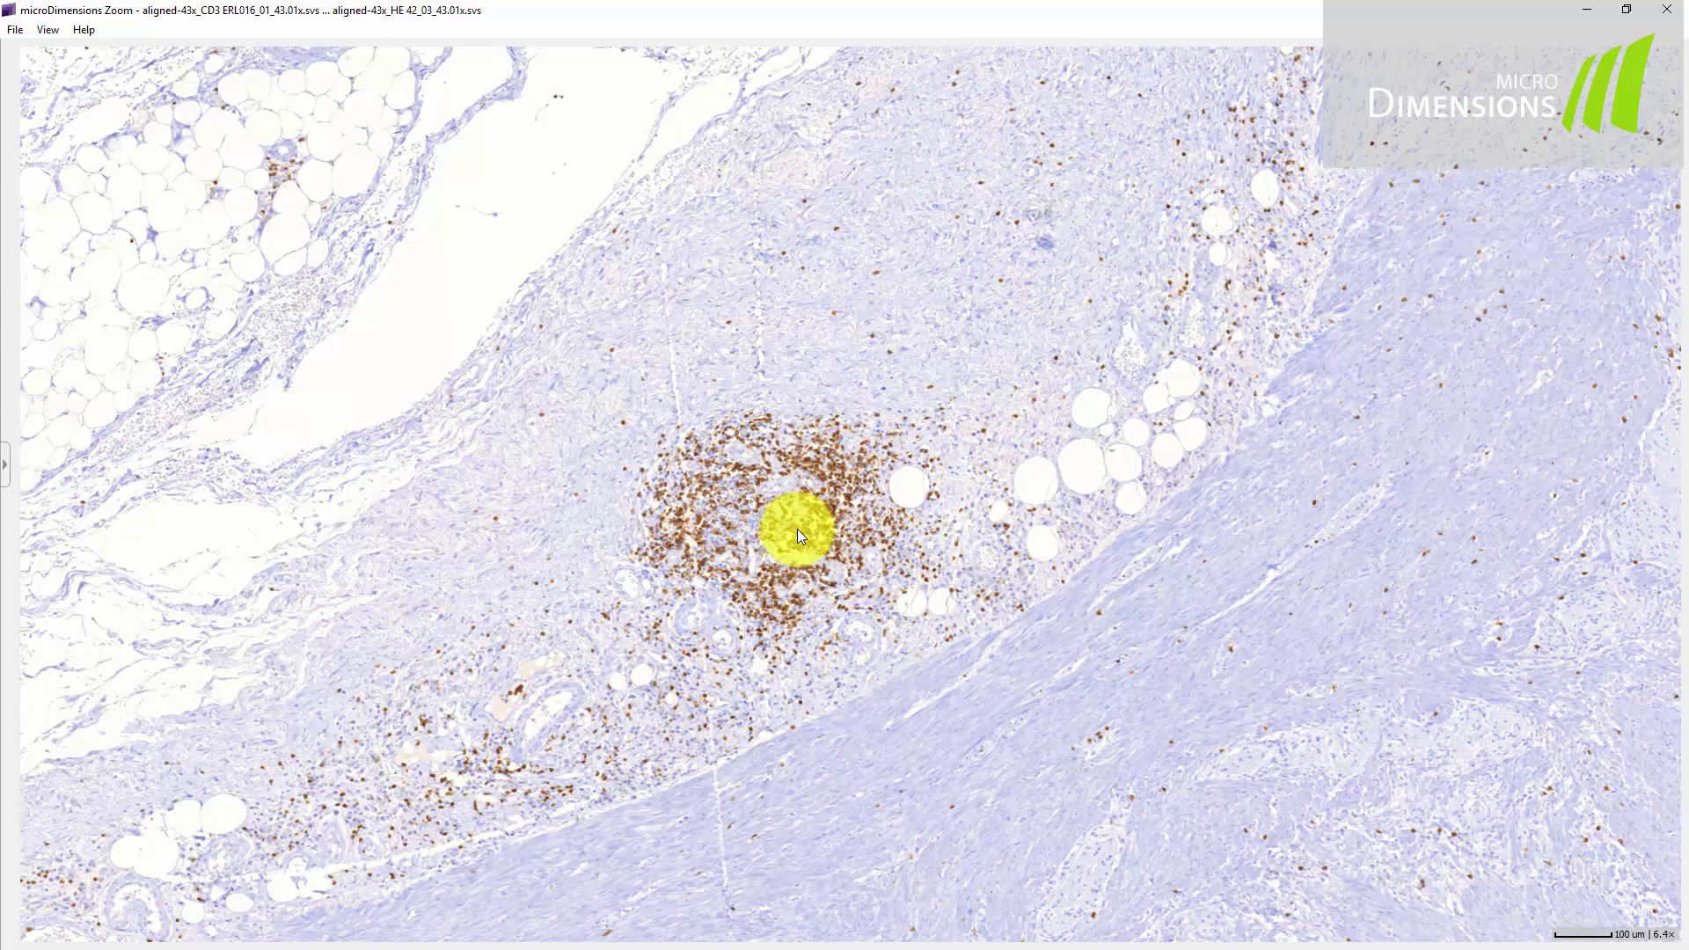
drag(798, 529, 794, 529)
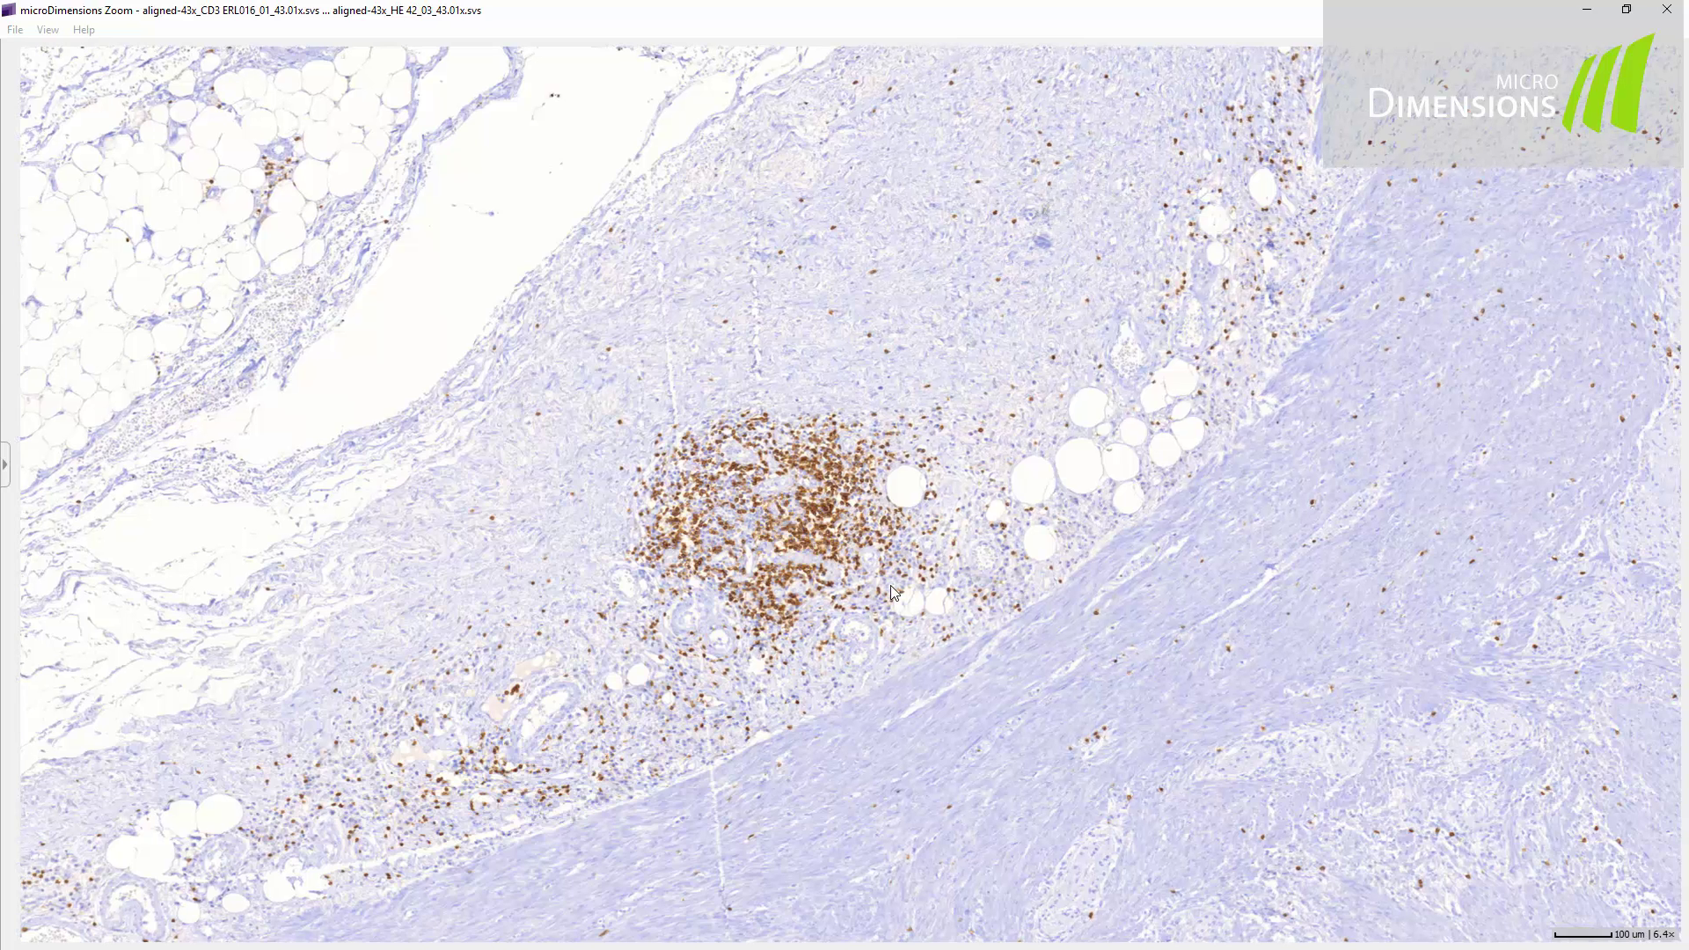
Step: Flip through the aligned slides to HE and back to CD3 at the same region
key(Down)
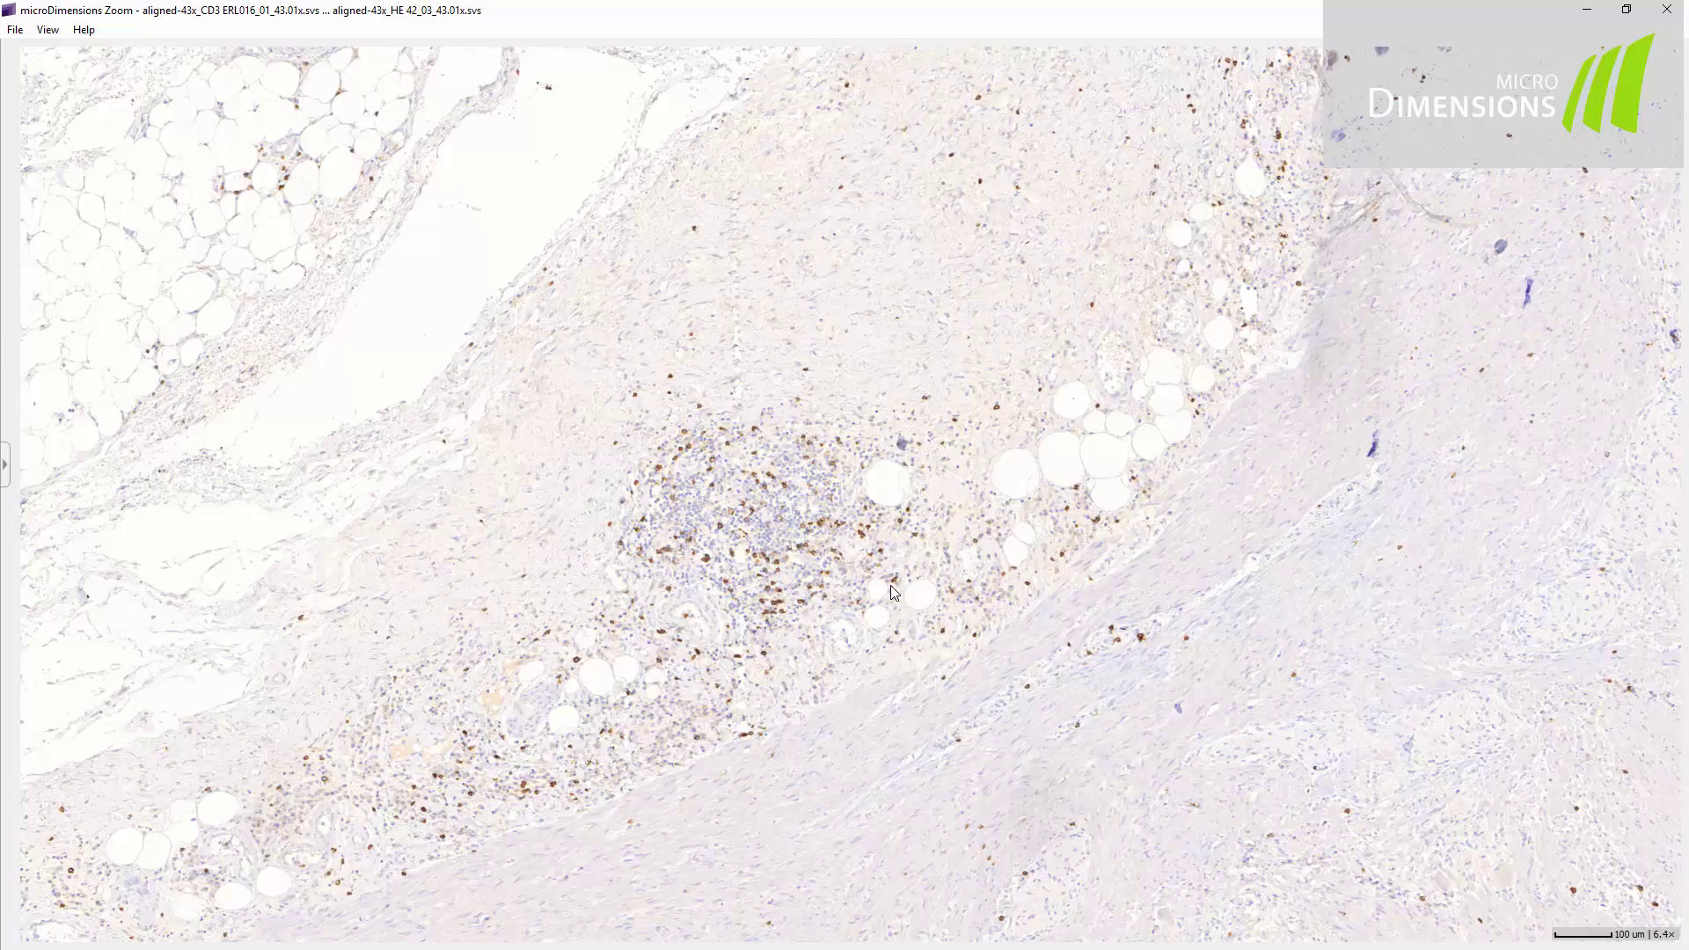
key(Down)
key(Up)
key(Up)
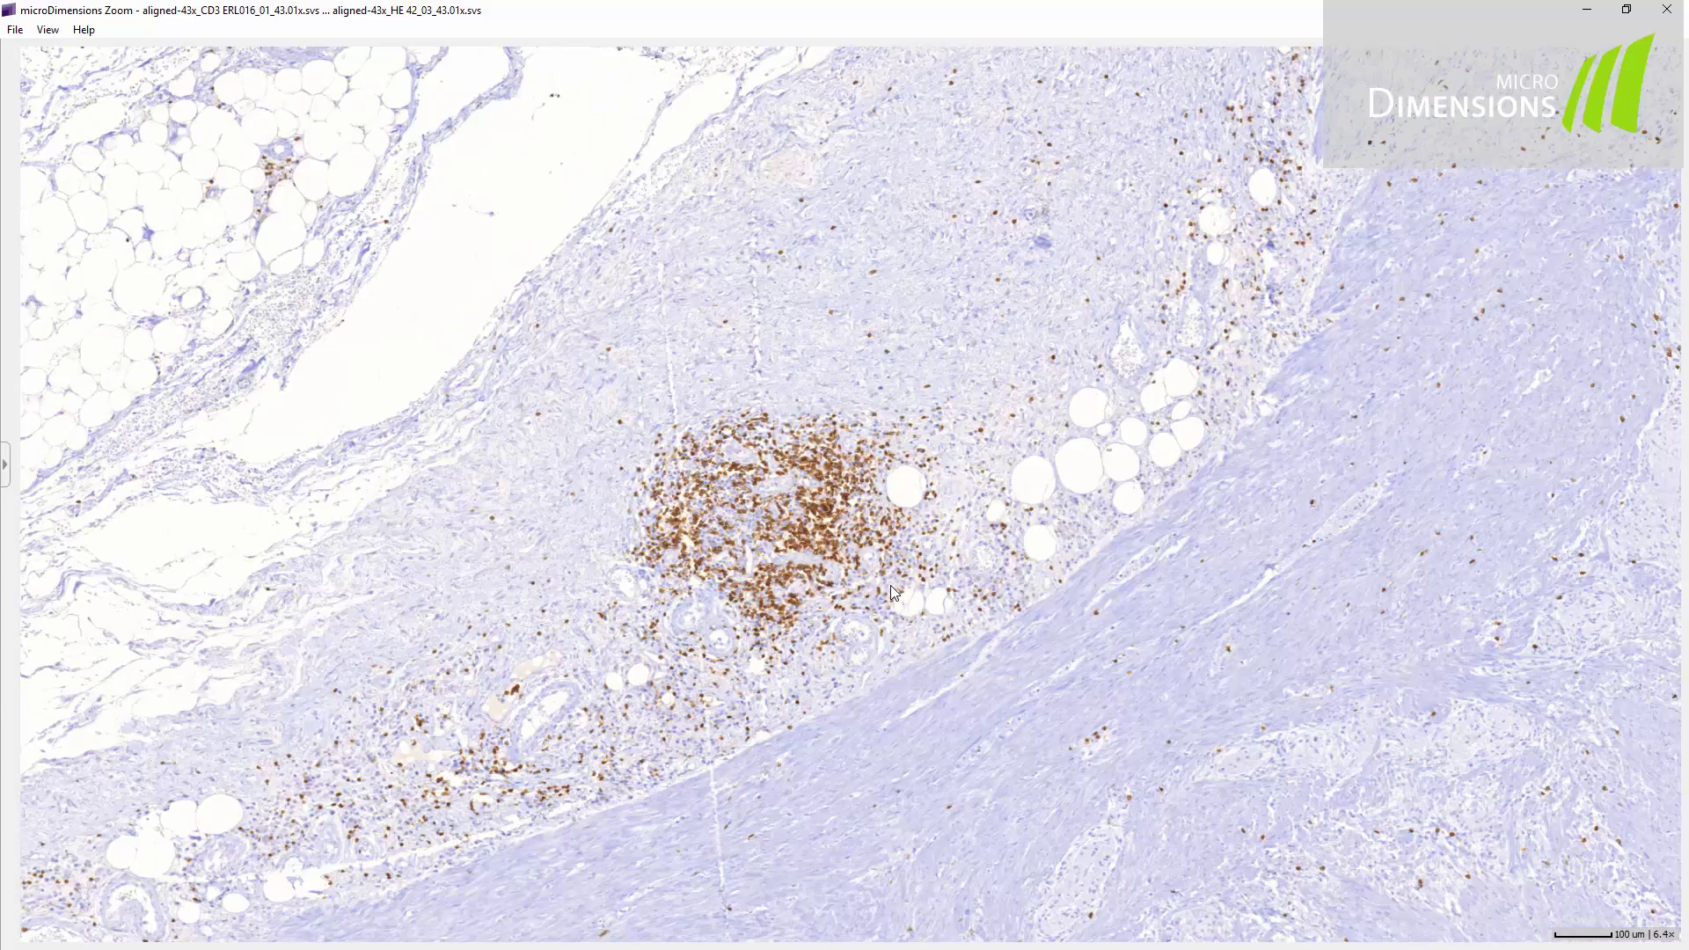
key(Up)
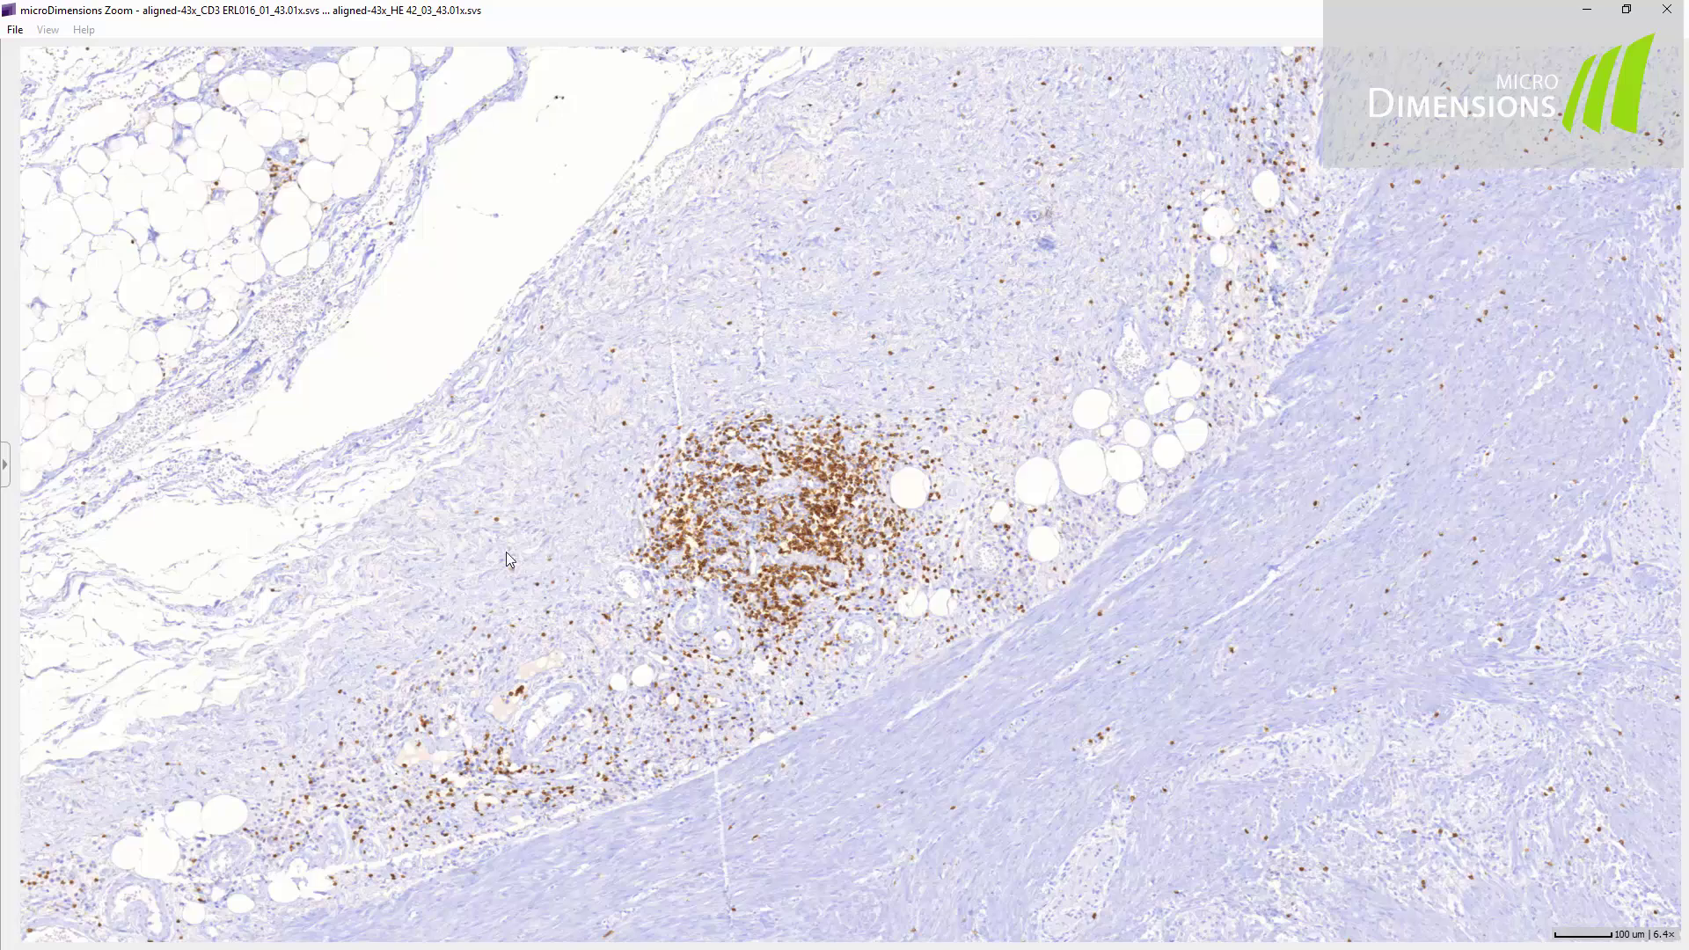
Step: In the display settings panel, raise the Low level to about 42 and adjust the Gamma
click(6, 464)
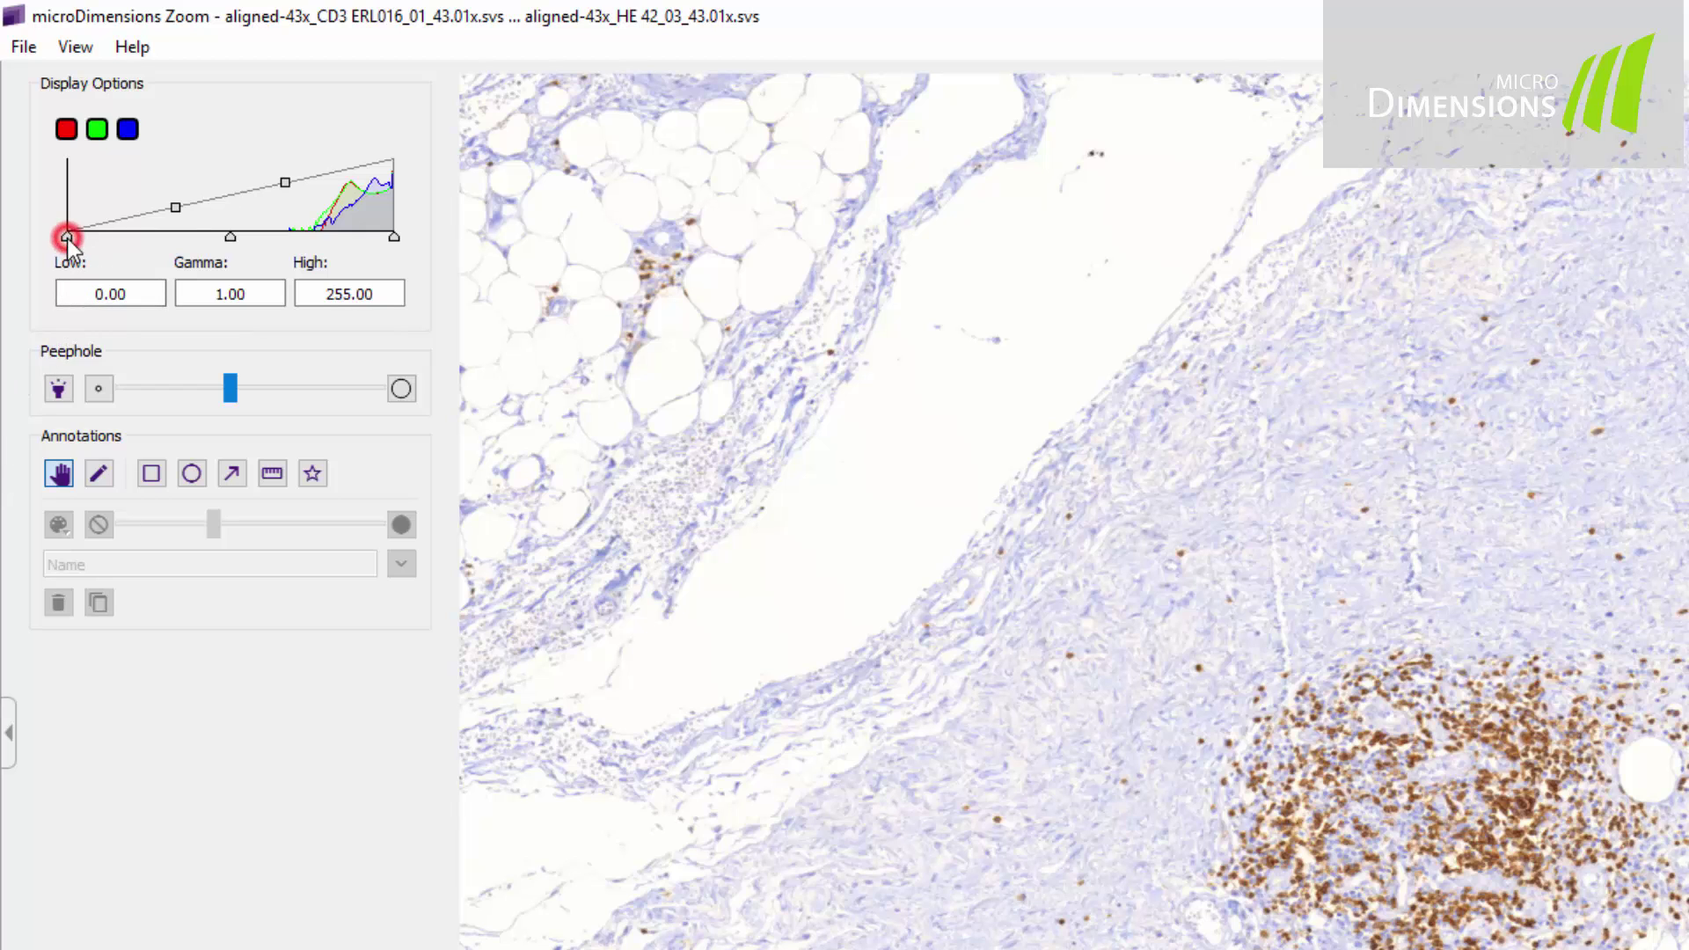
drag(67, 237, 109, 241)
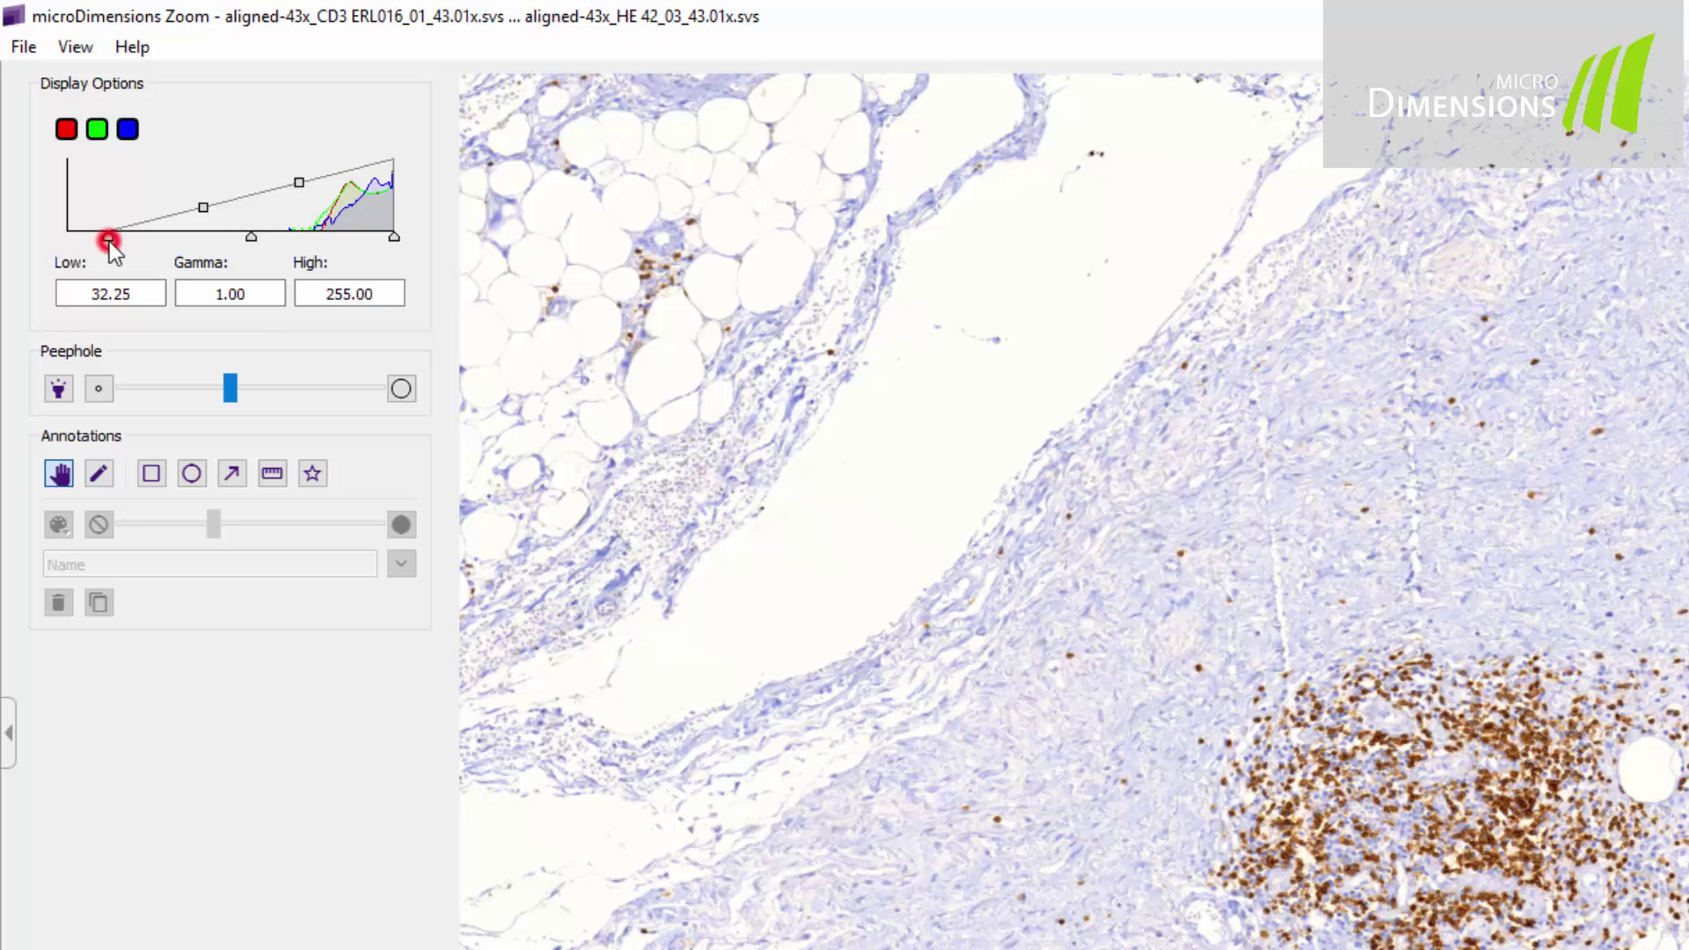
drag(109, 241, 121, 244)
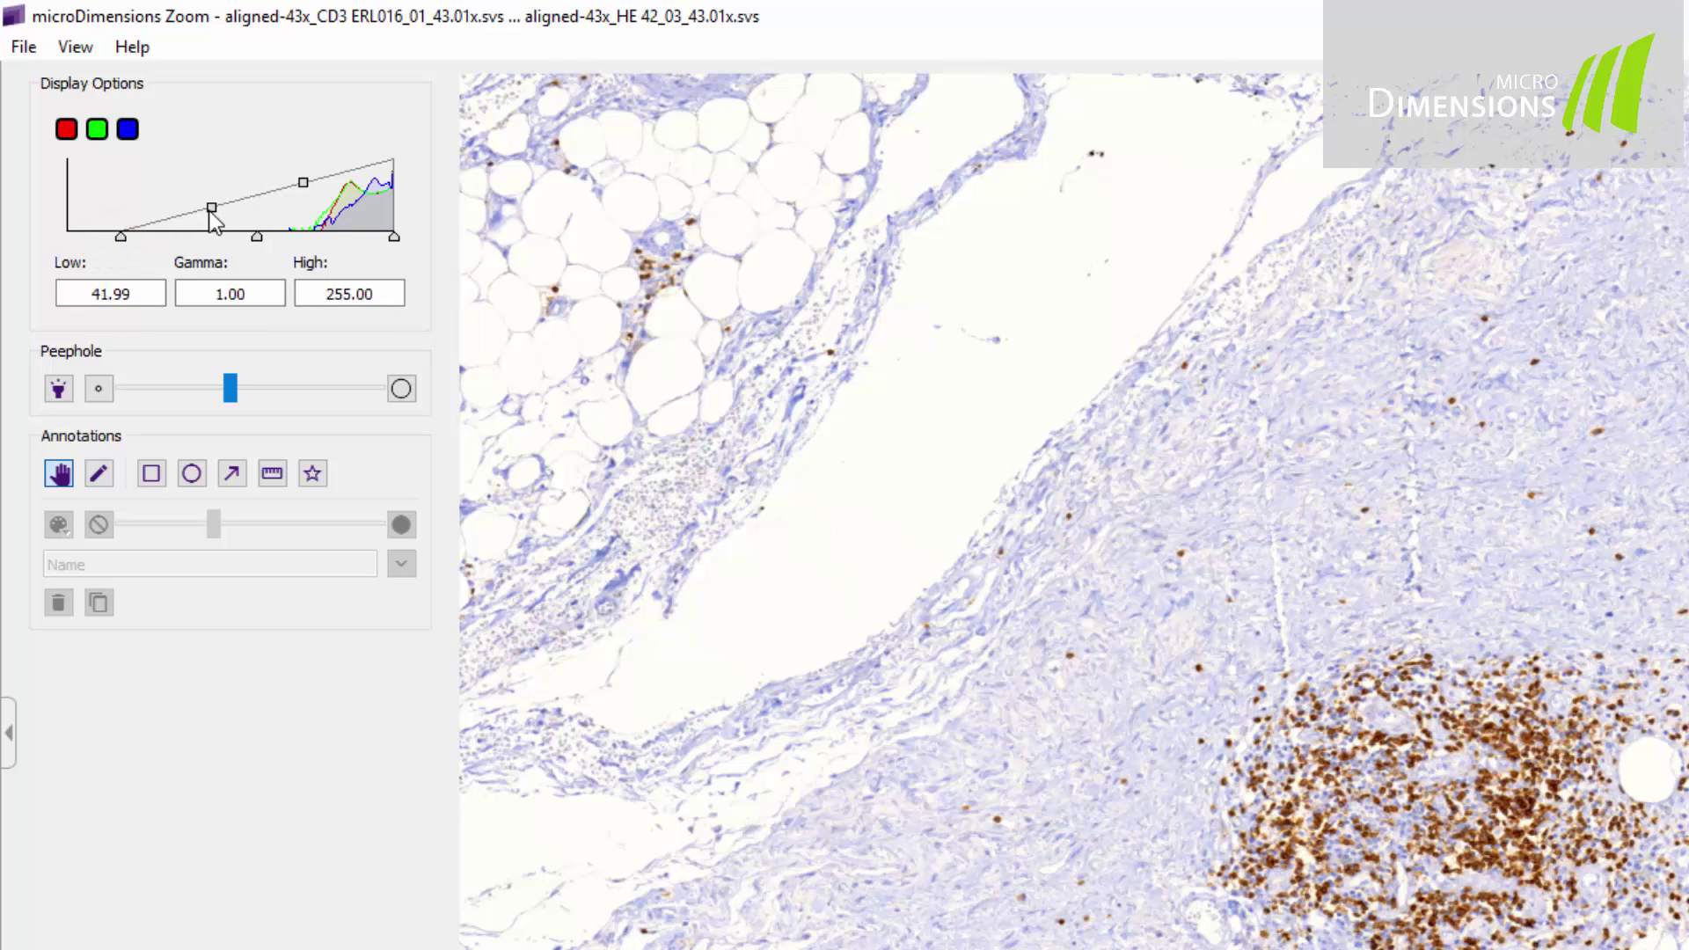
click(257, 236)
mouse_move(257, 236)
mouse_down()
mouse_move(294, 236)
mouse_move(238, 247)
mouse_up()
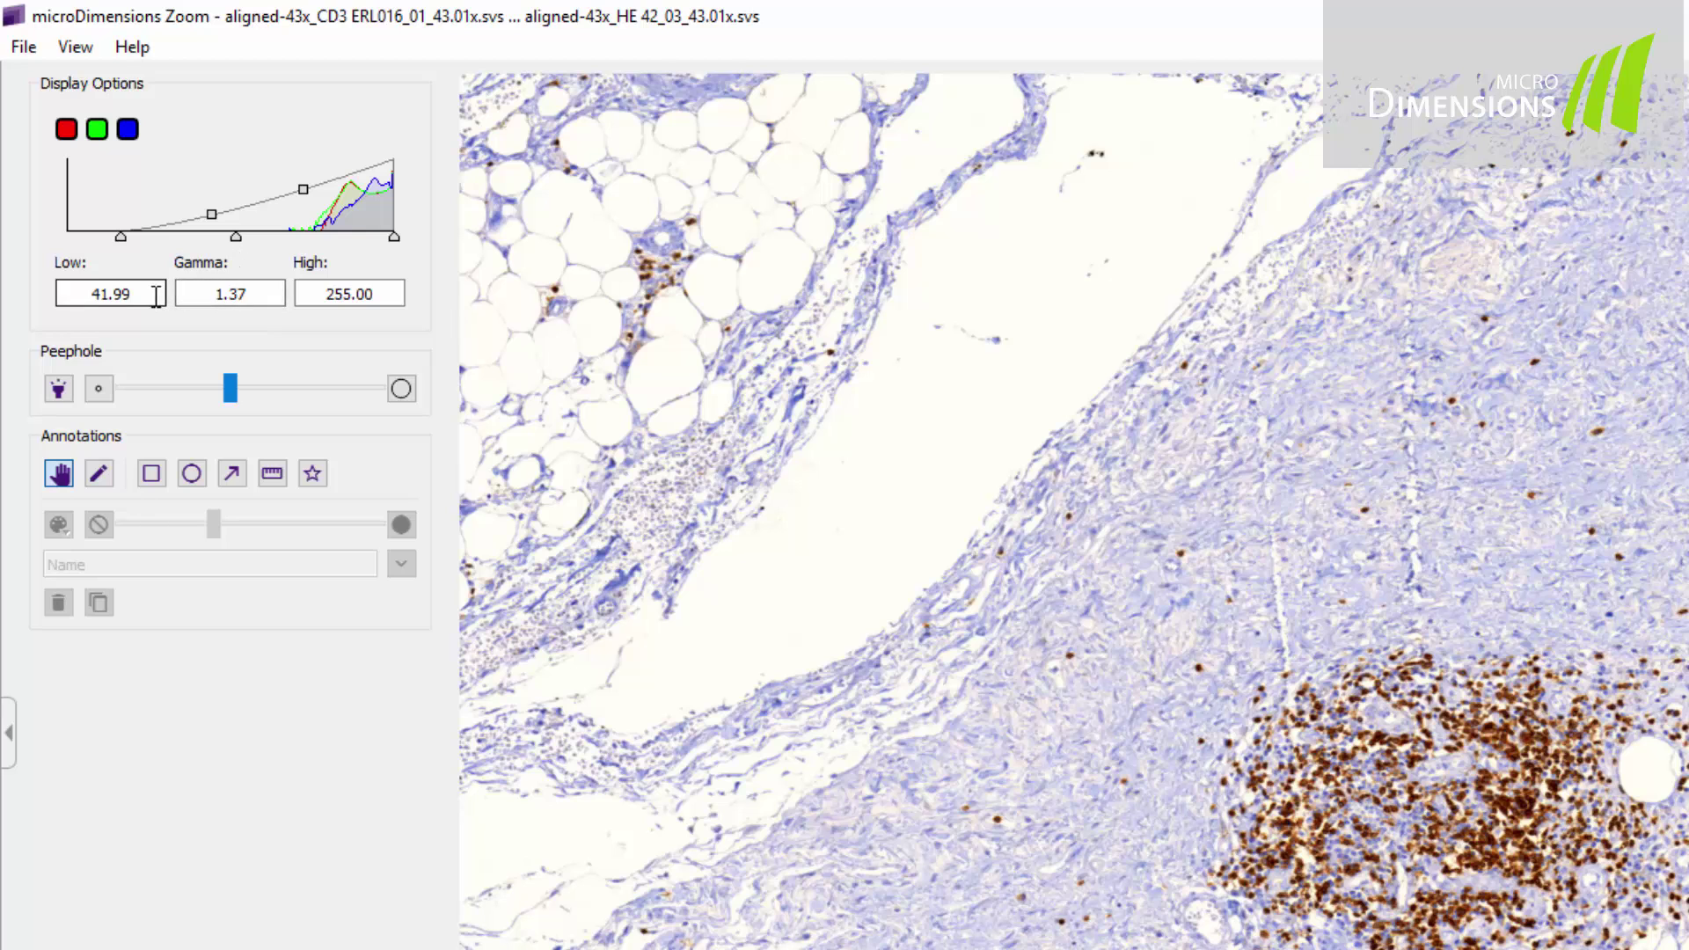
Step: Reset the display levels to Low 0.00 and Gamma 1.00
drag(149, 294, 14, 282)
text(0)
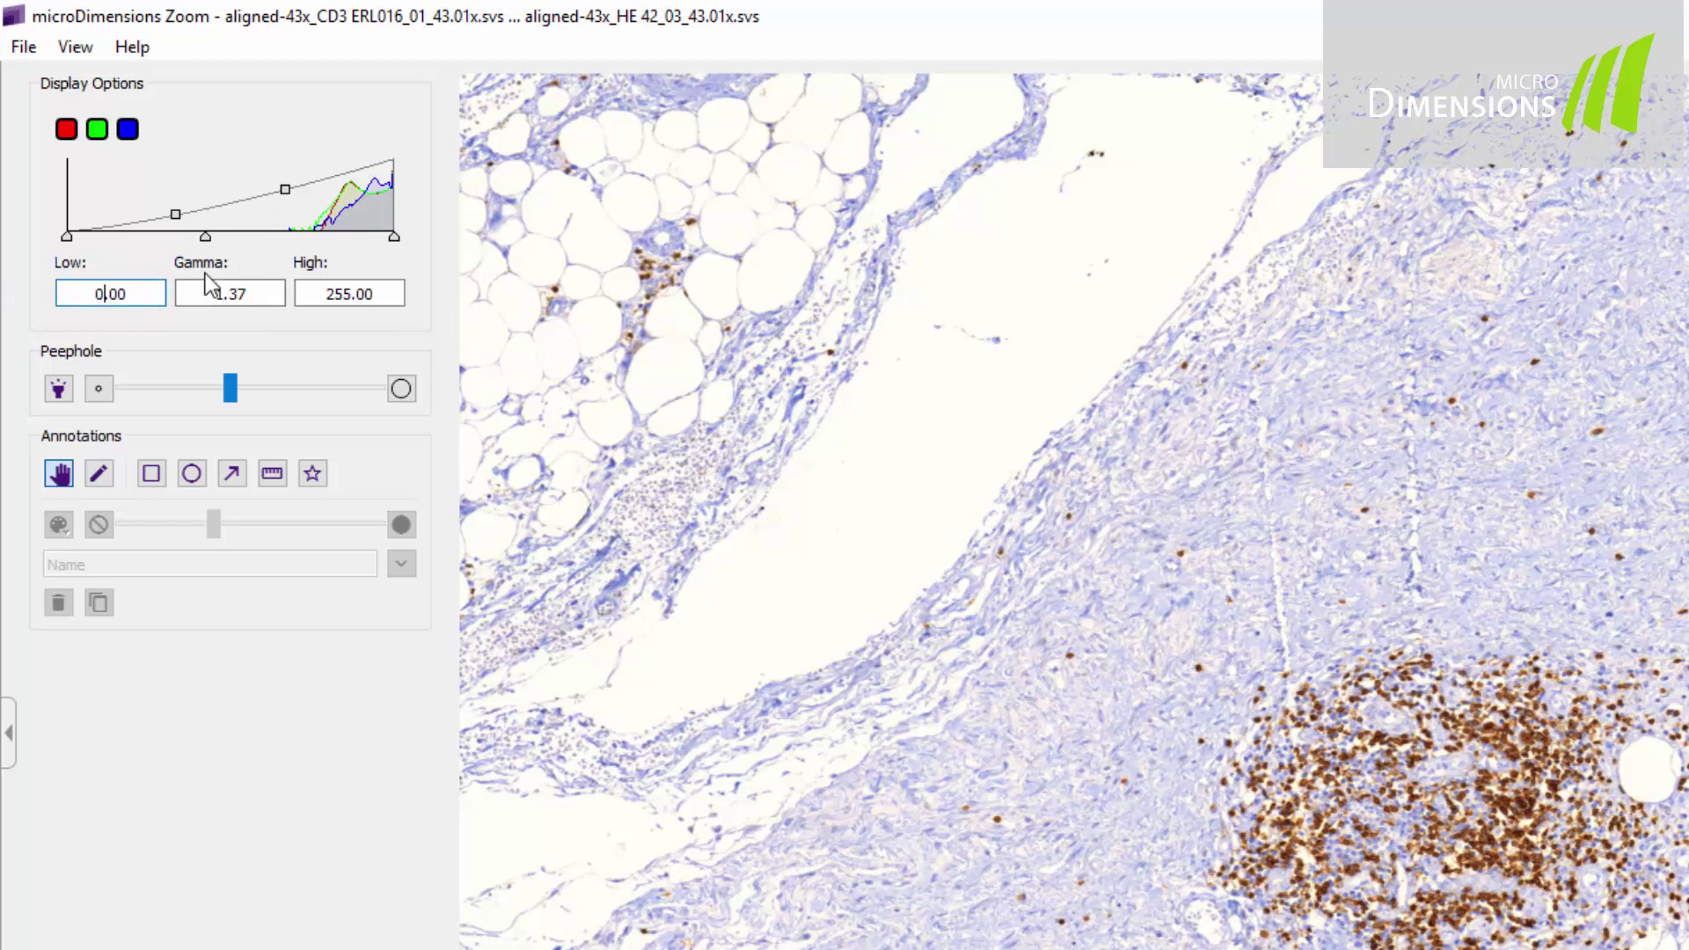
key(Tab)
text(1)
key(Return)
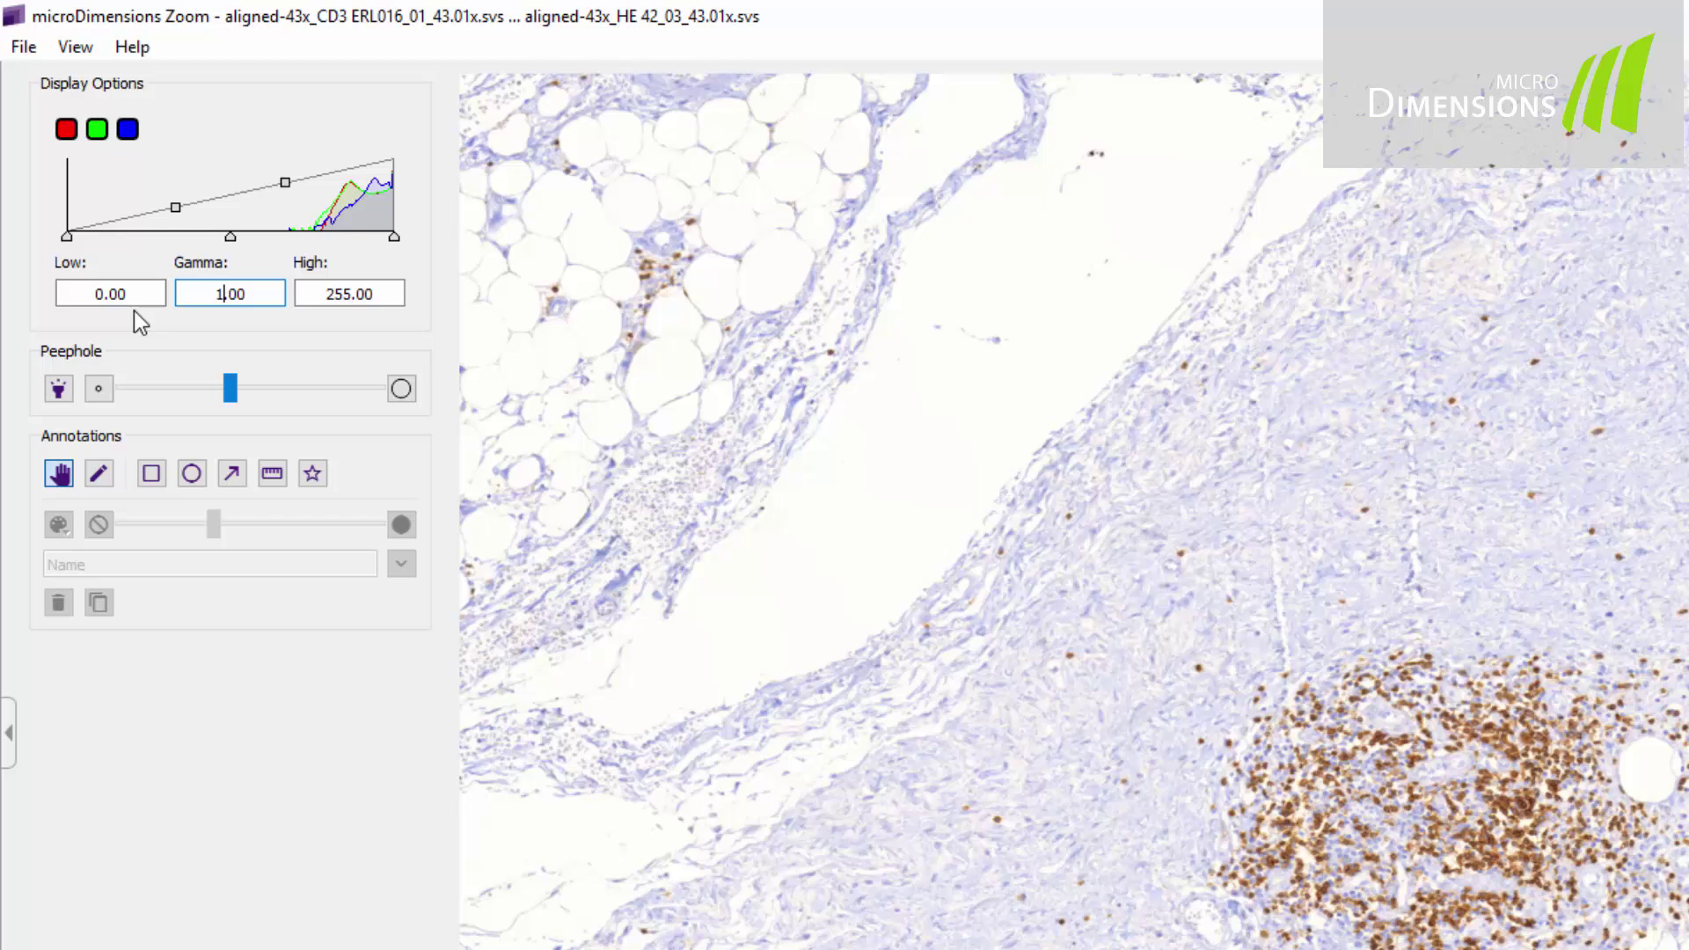
Step: Toggle the red, green and blue colour channels off and back on
click(64, 127)
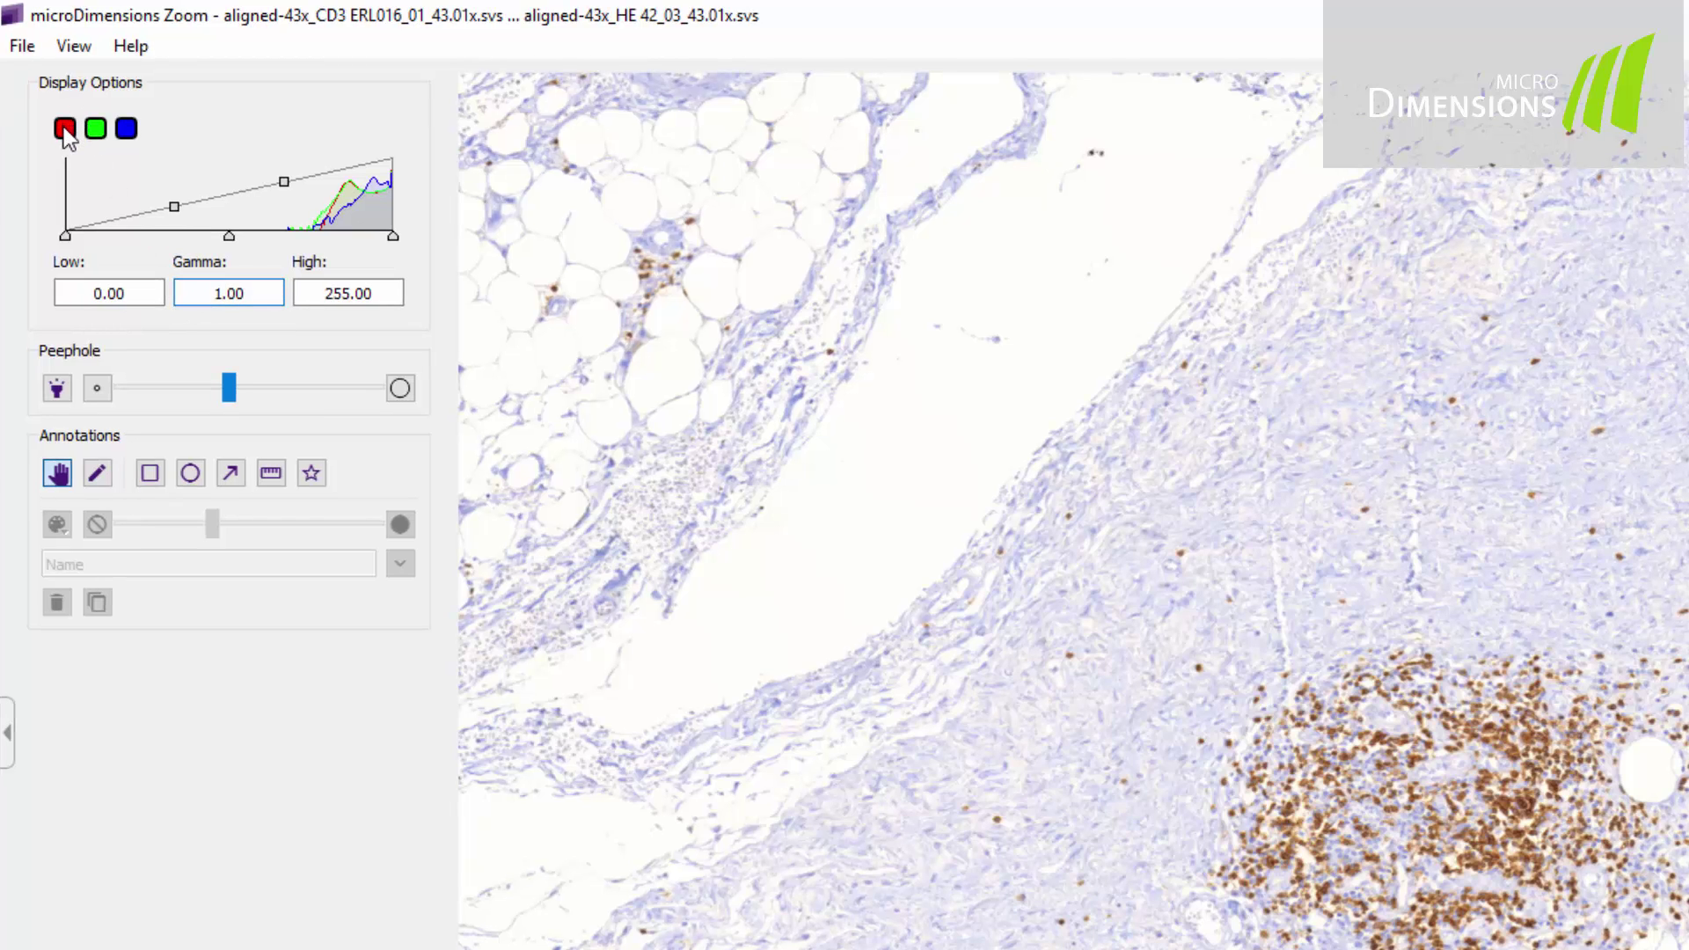
click(63, 126)
click(91, 129)
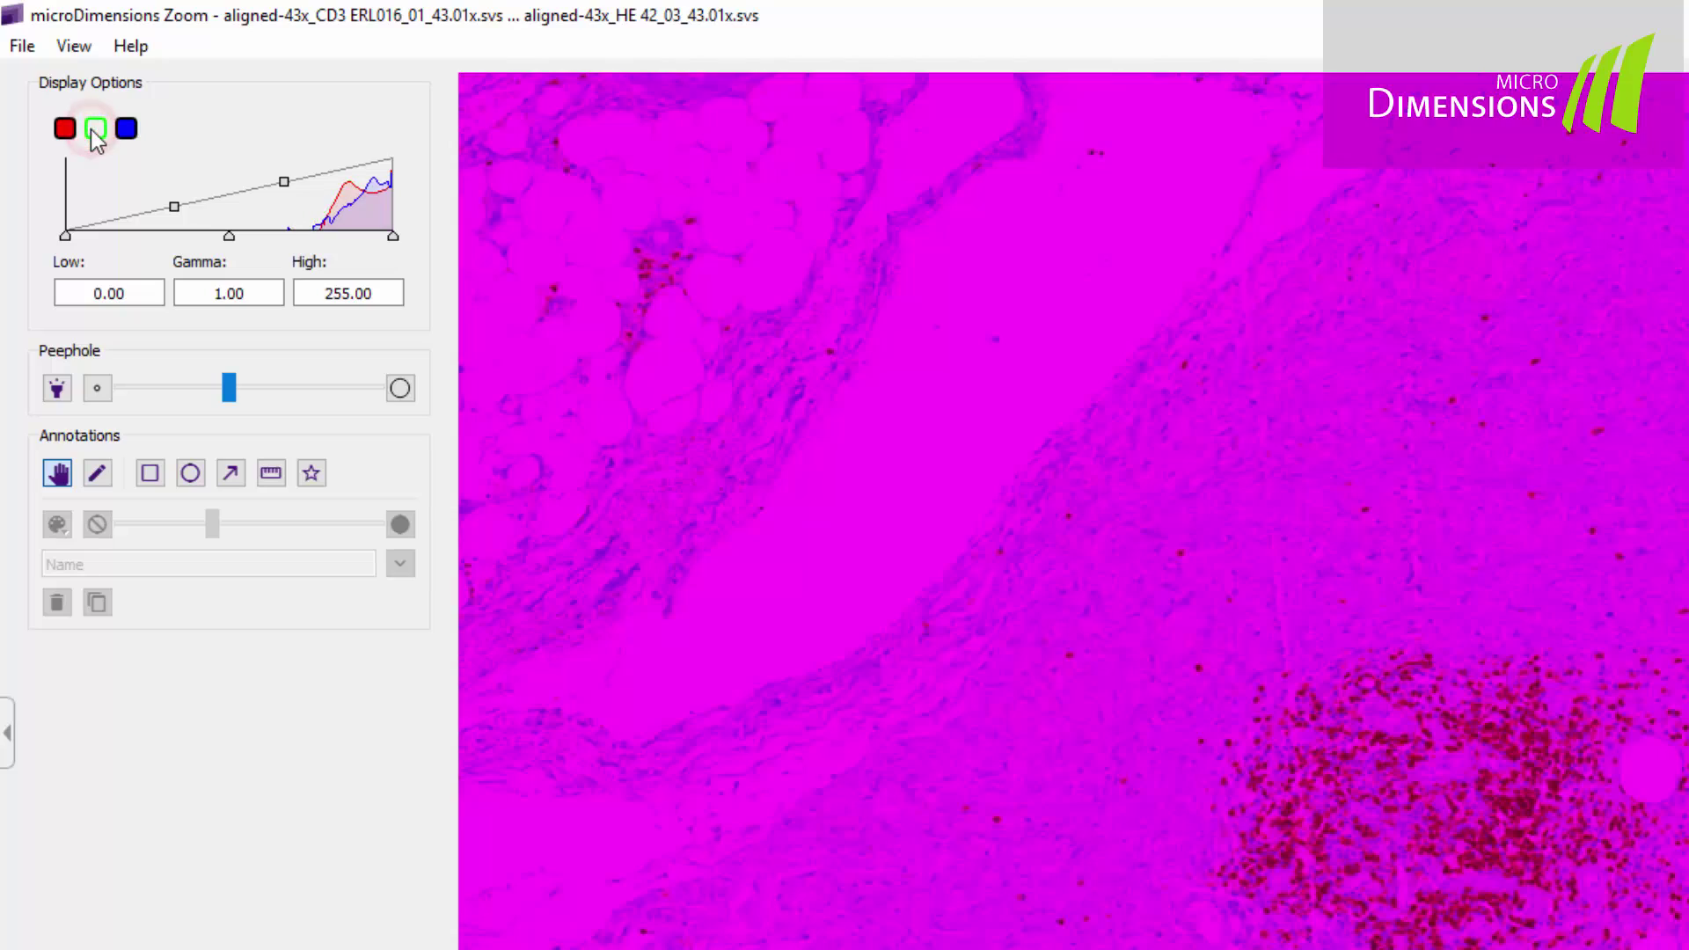
click(91, 130)
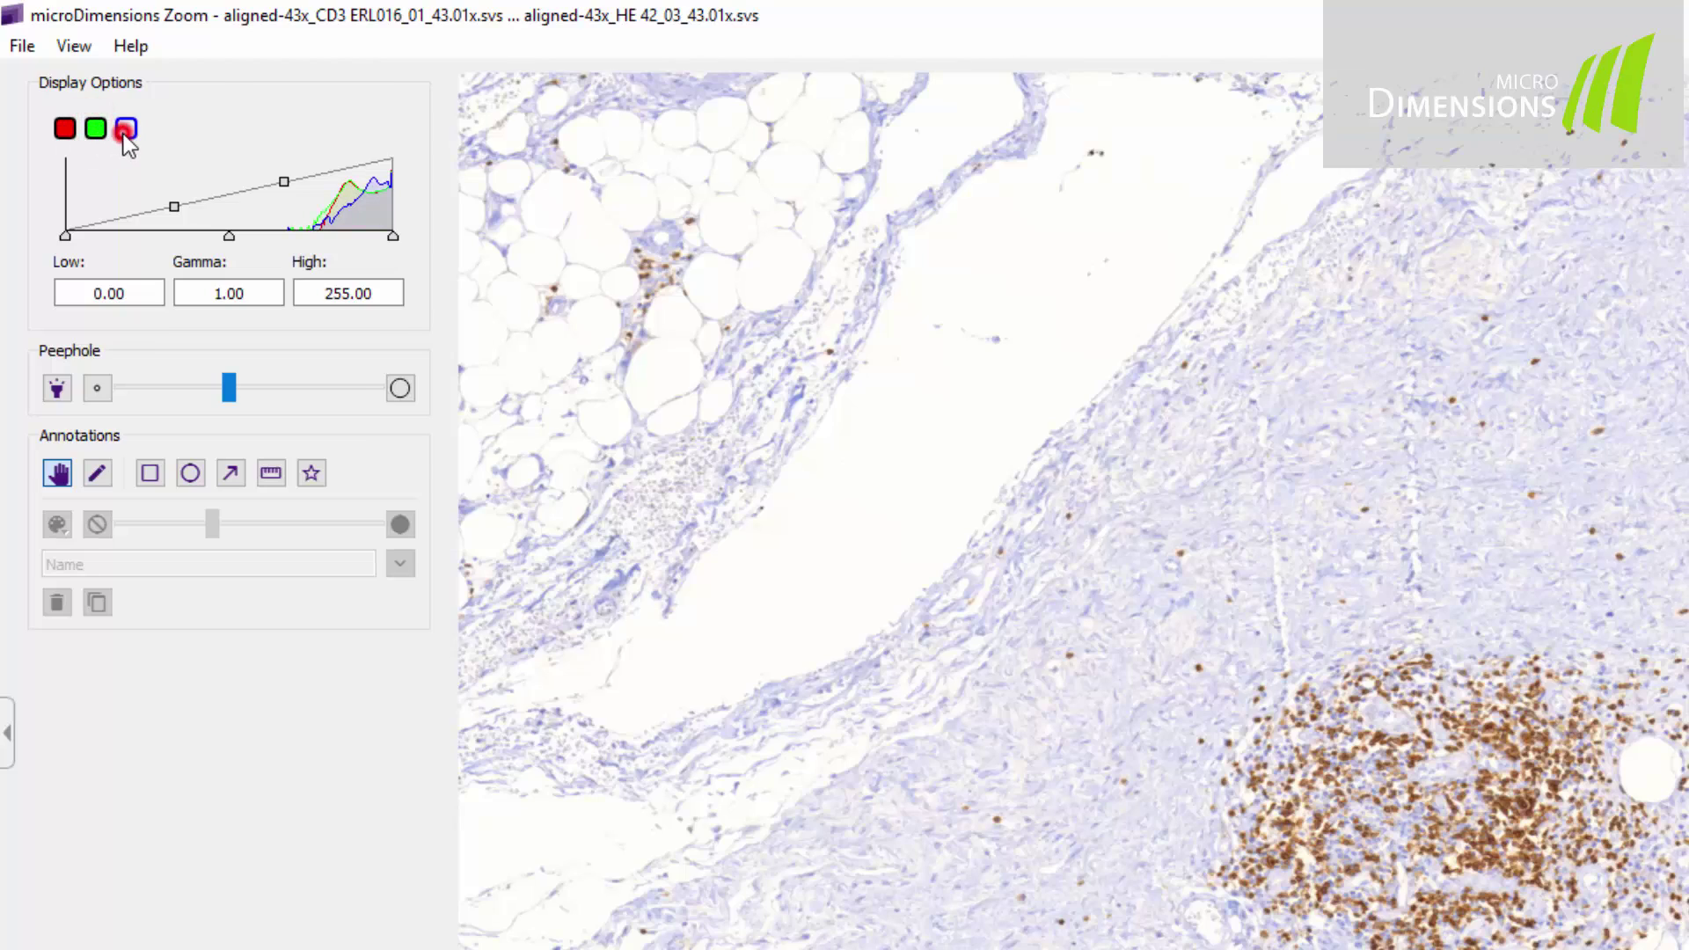
click(125, 130)
click(125, 132)
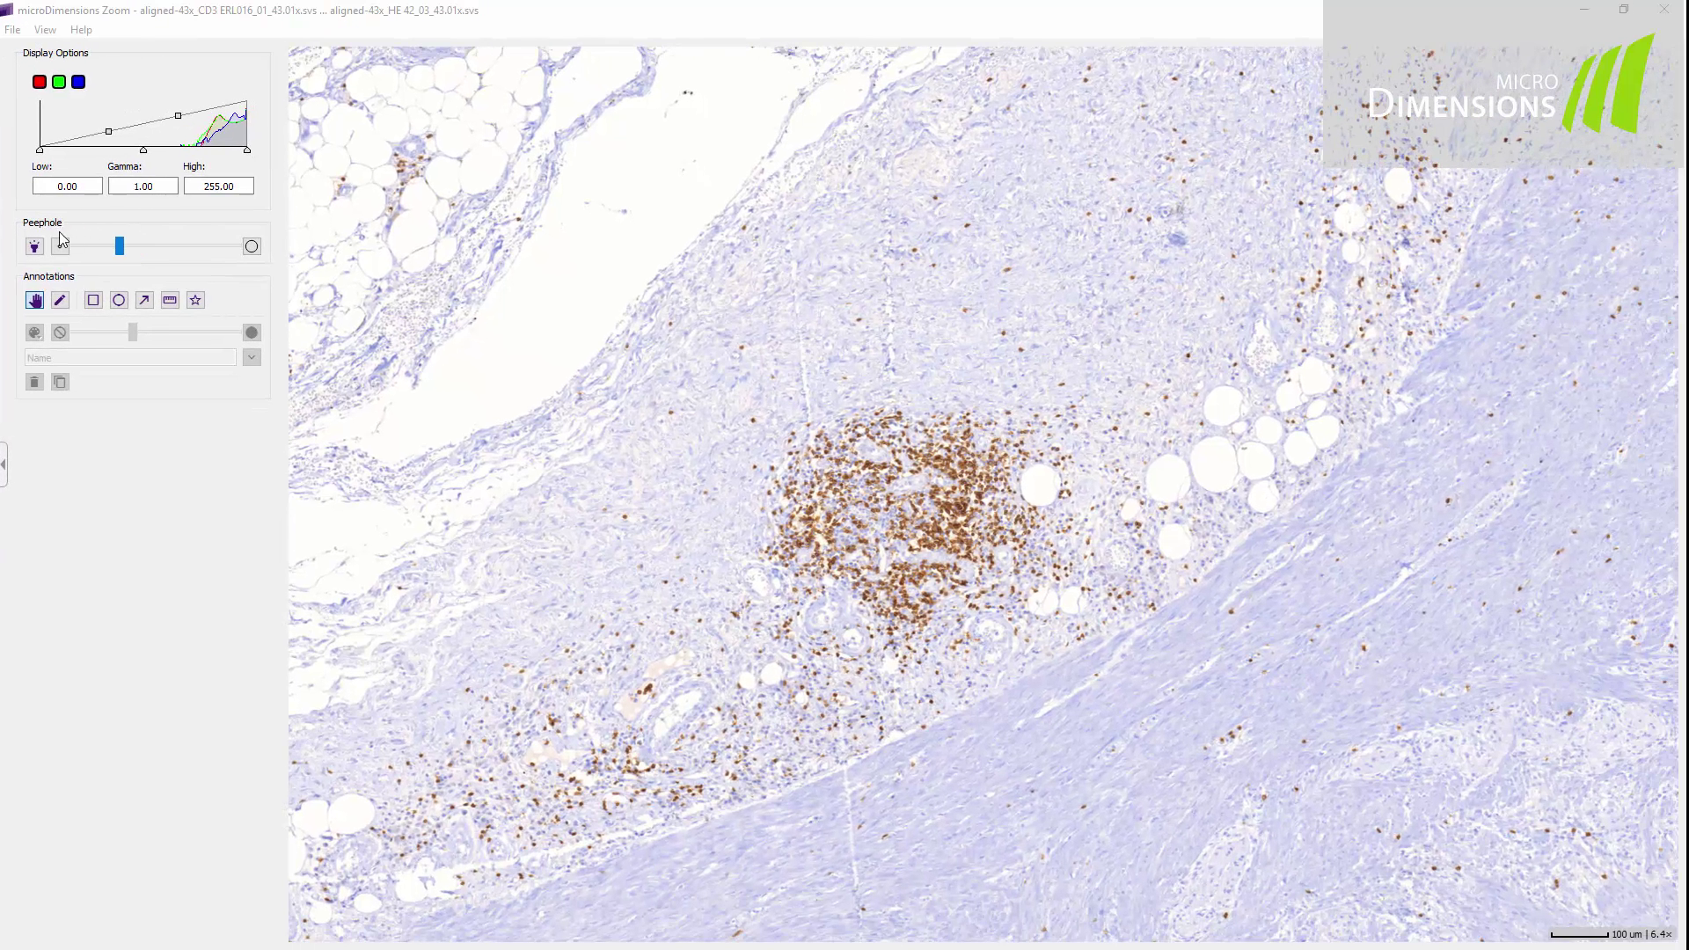
click(33, 248)
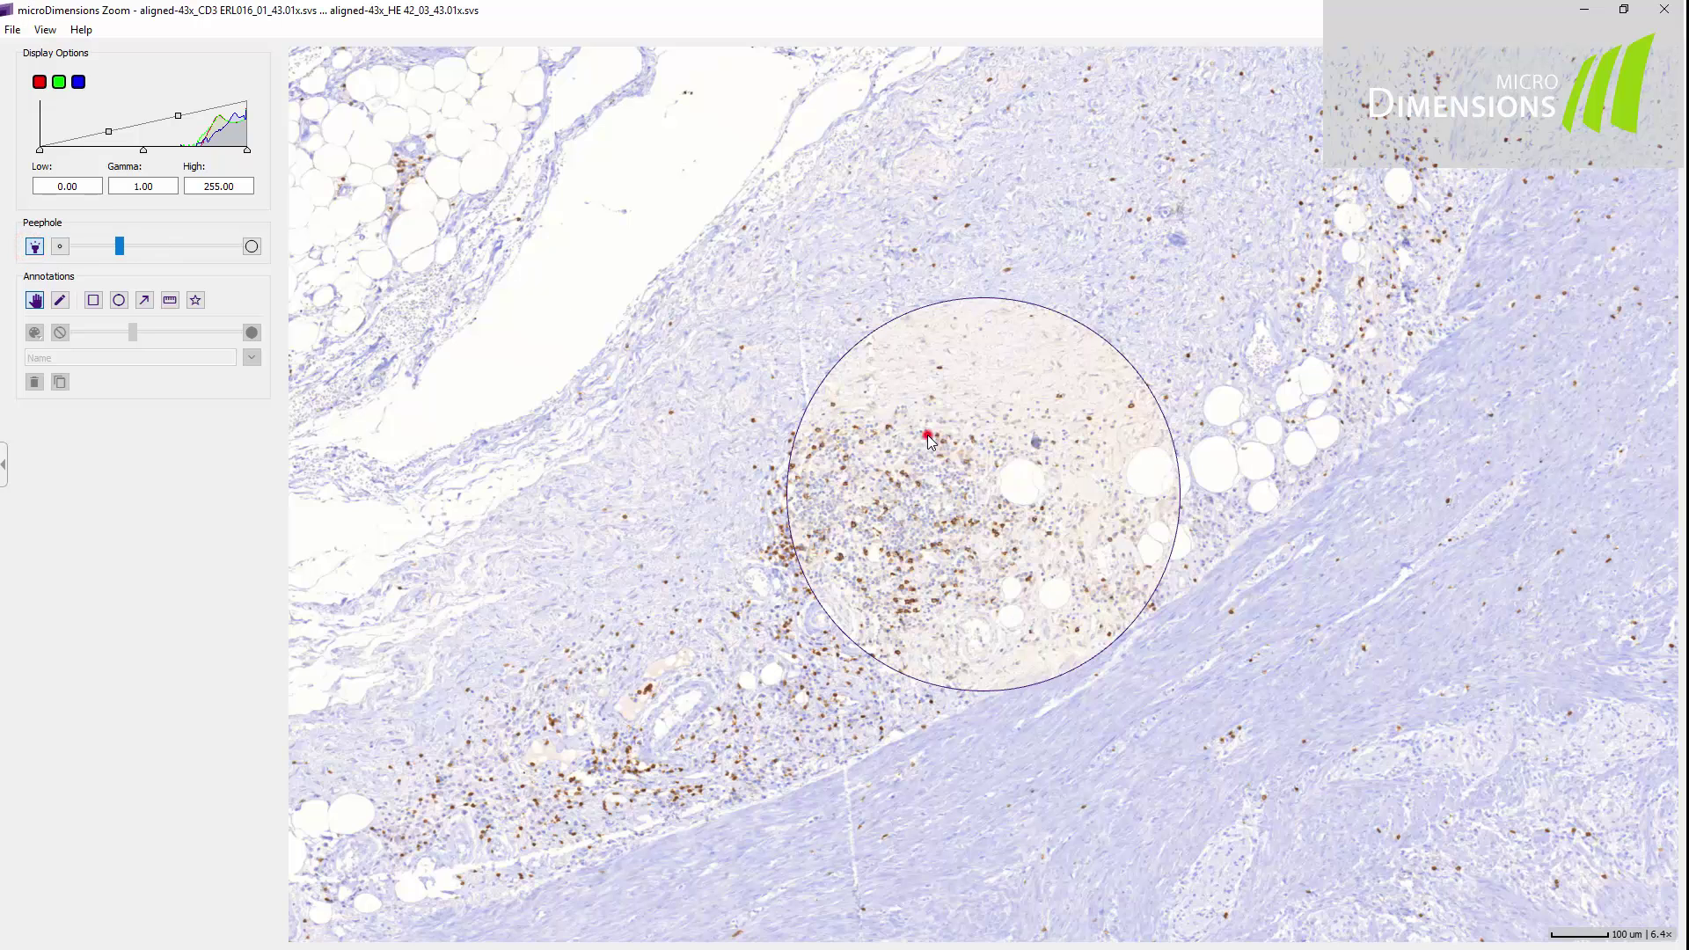
drag(927, 435, 840, 463)
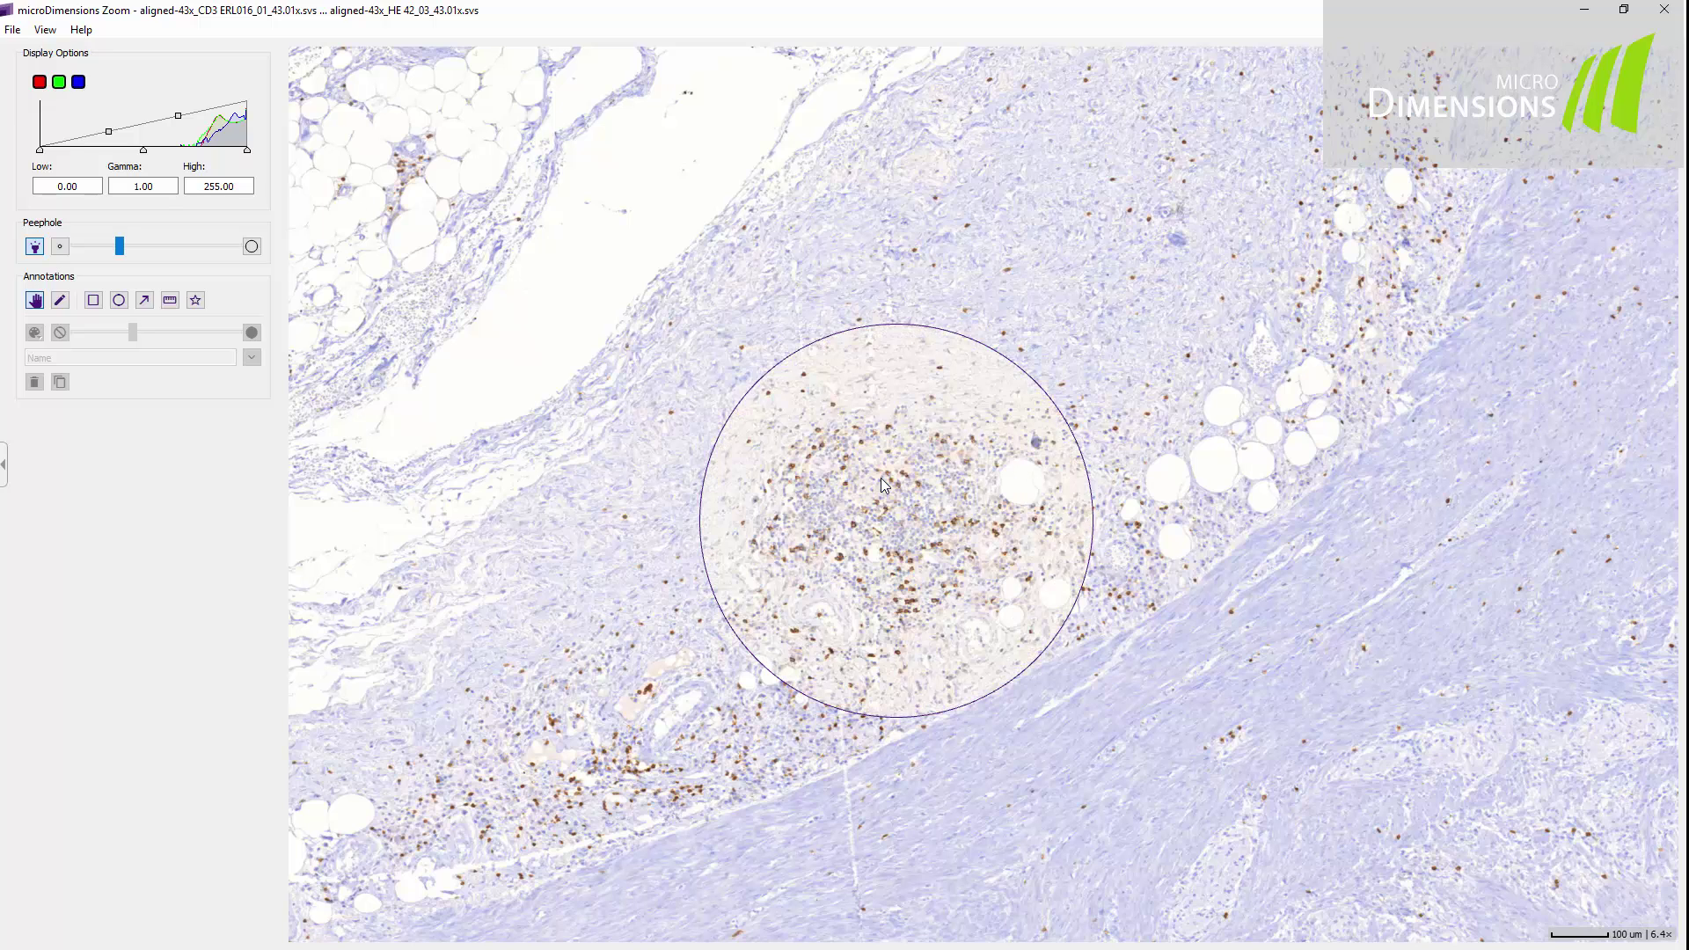
click(120, 246)
drag(123, 246, 125, 241)
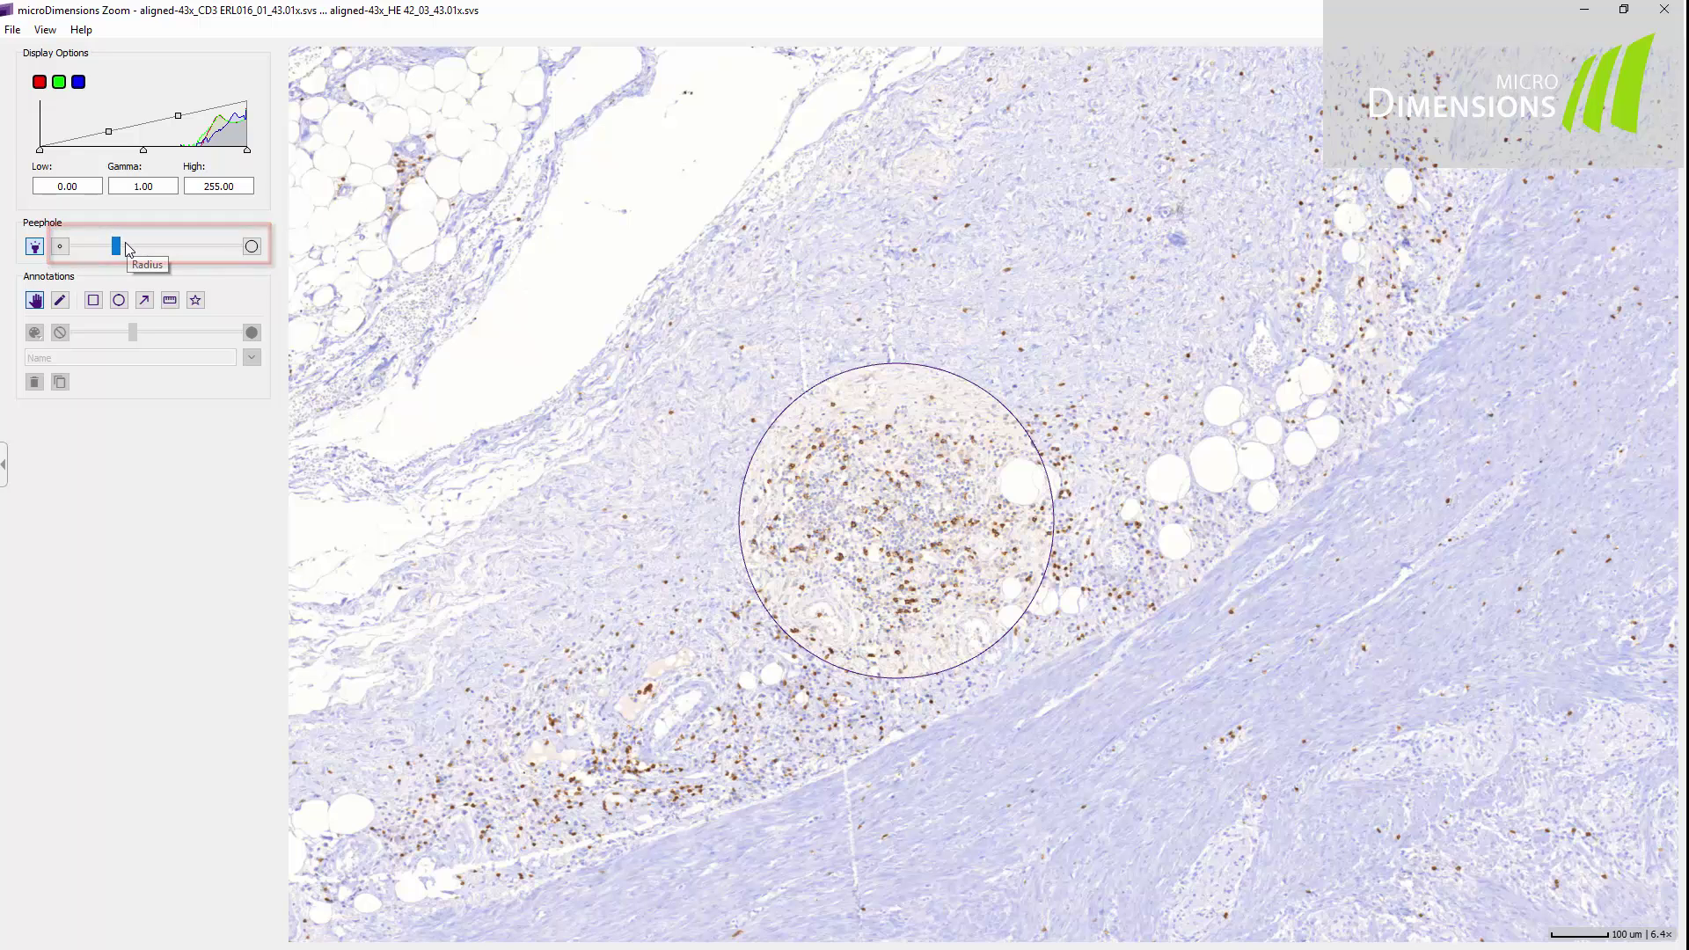
click(36, 247)
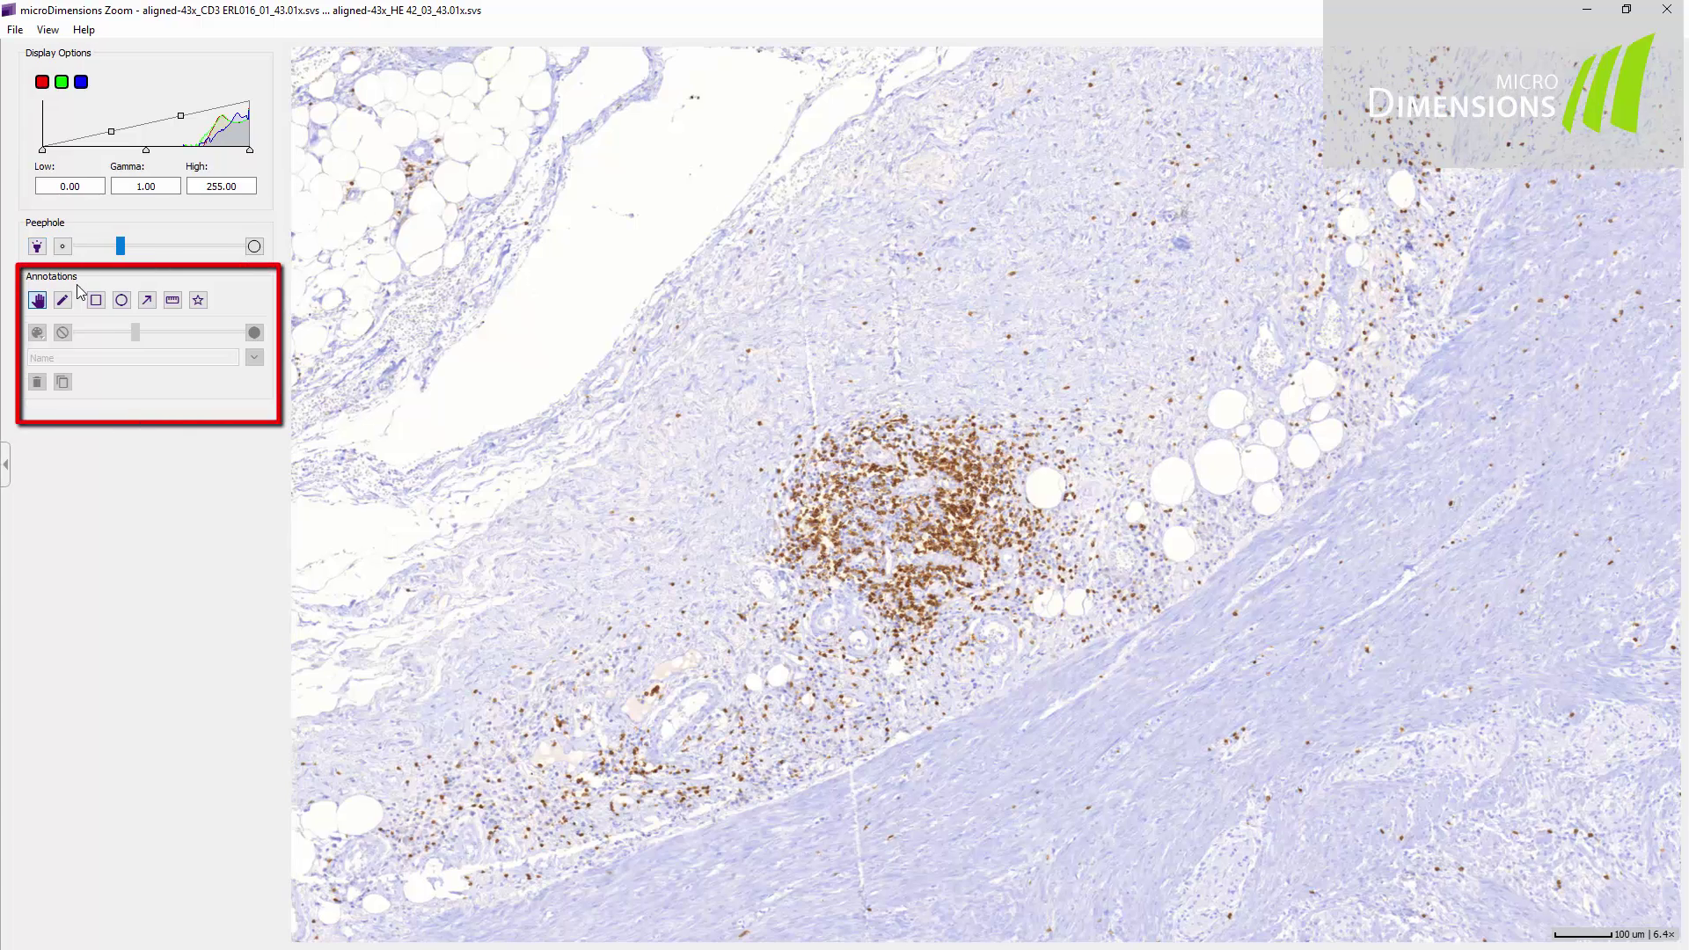
Step: Draw a rectangle over the lower tissue, an ellipse over the fat cells, and an arrow
click(97, 302)
drag(464, 355, 664, 504)
click(121, 300)
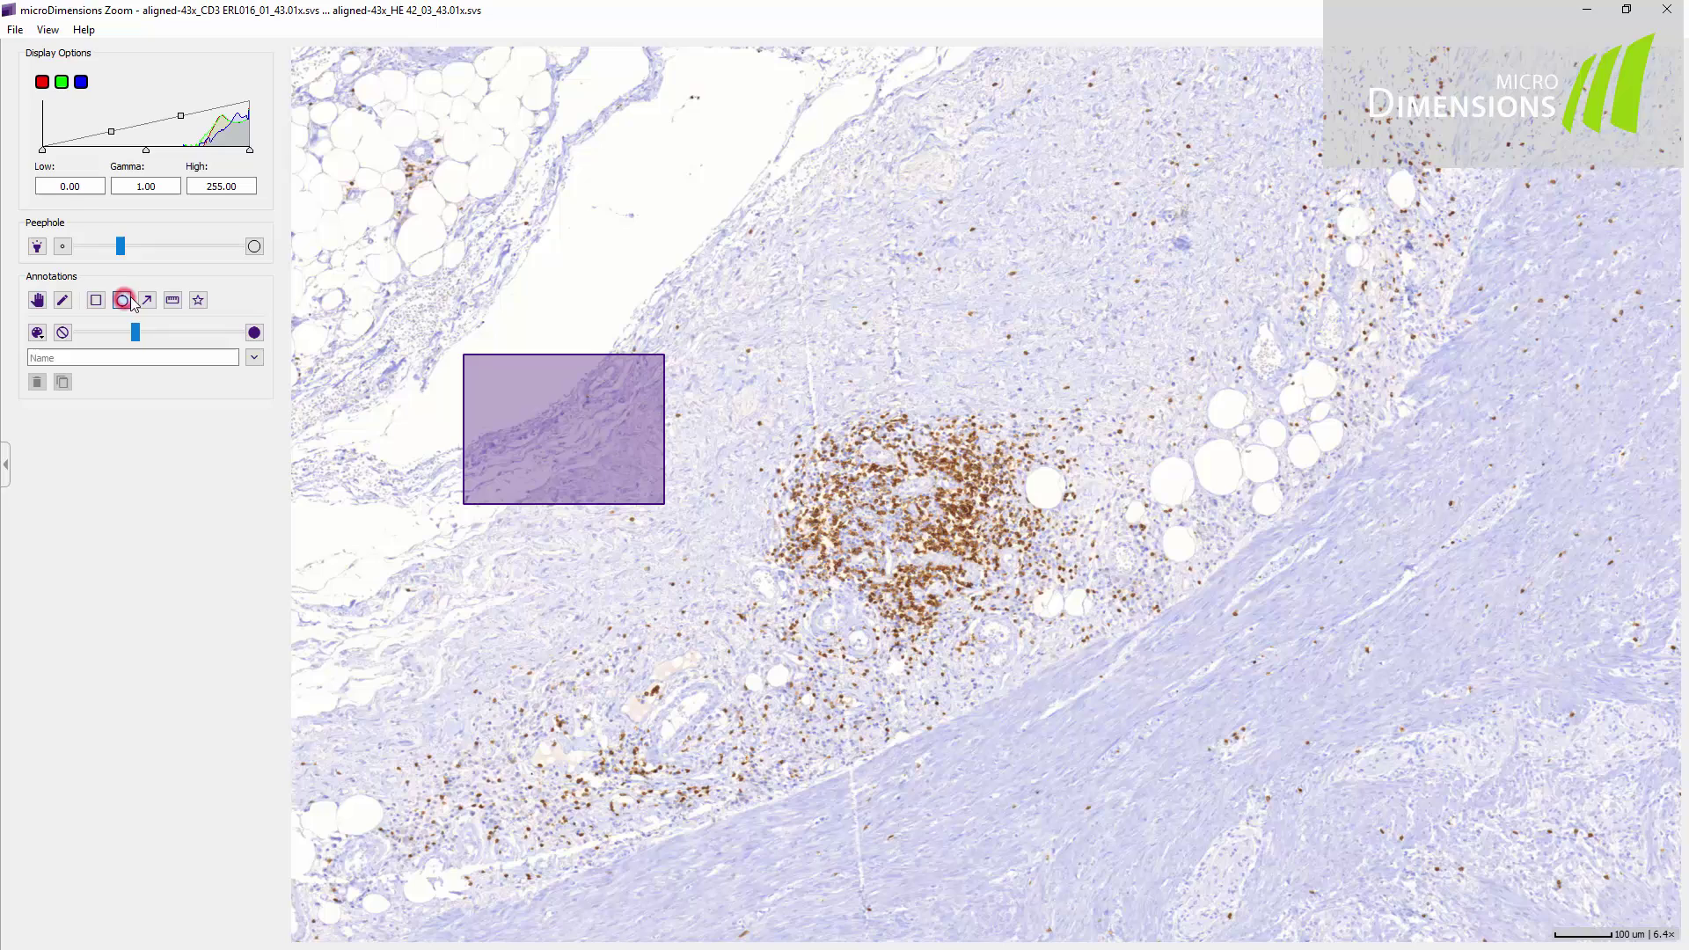
mouse_move(1137, 336)
mouse_down()
mouse_move(1301, 426)
mouse_move(1388, 532)
mouse_up()
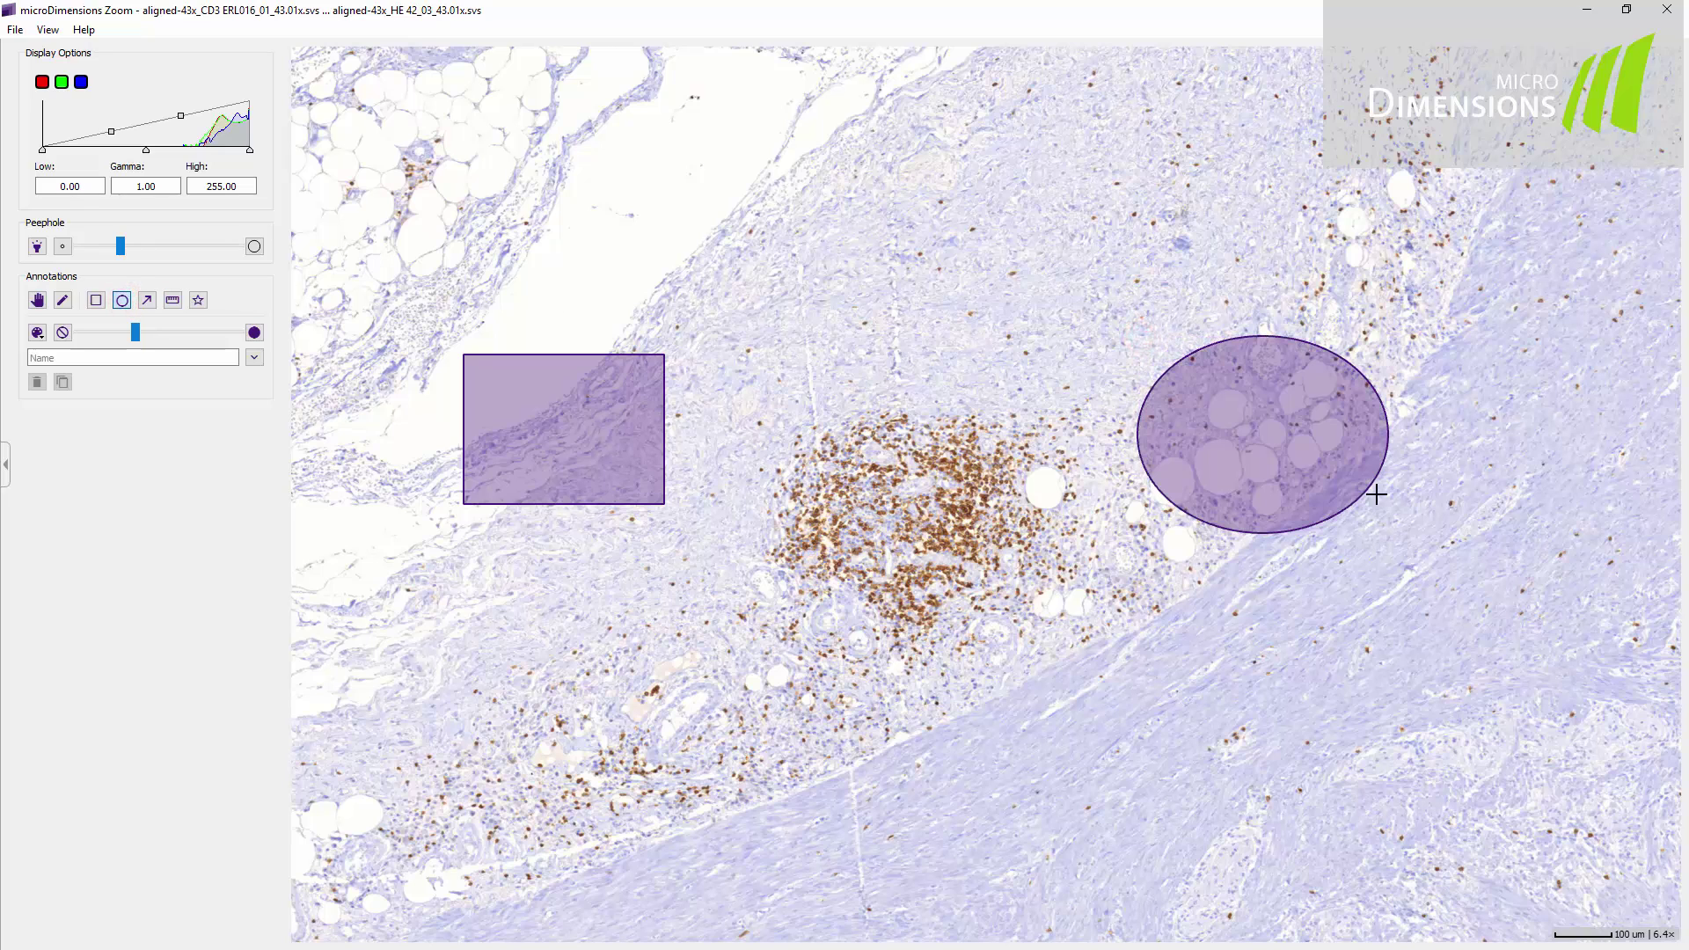
click(149, 302)
drag(404, 736, 540, 561)
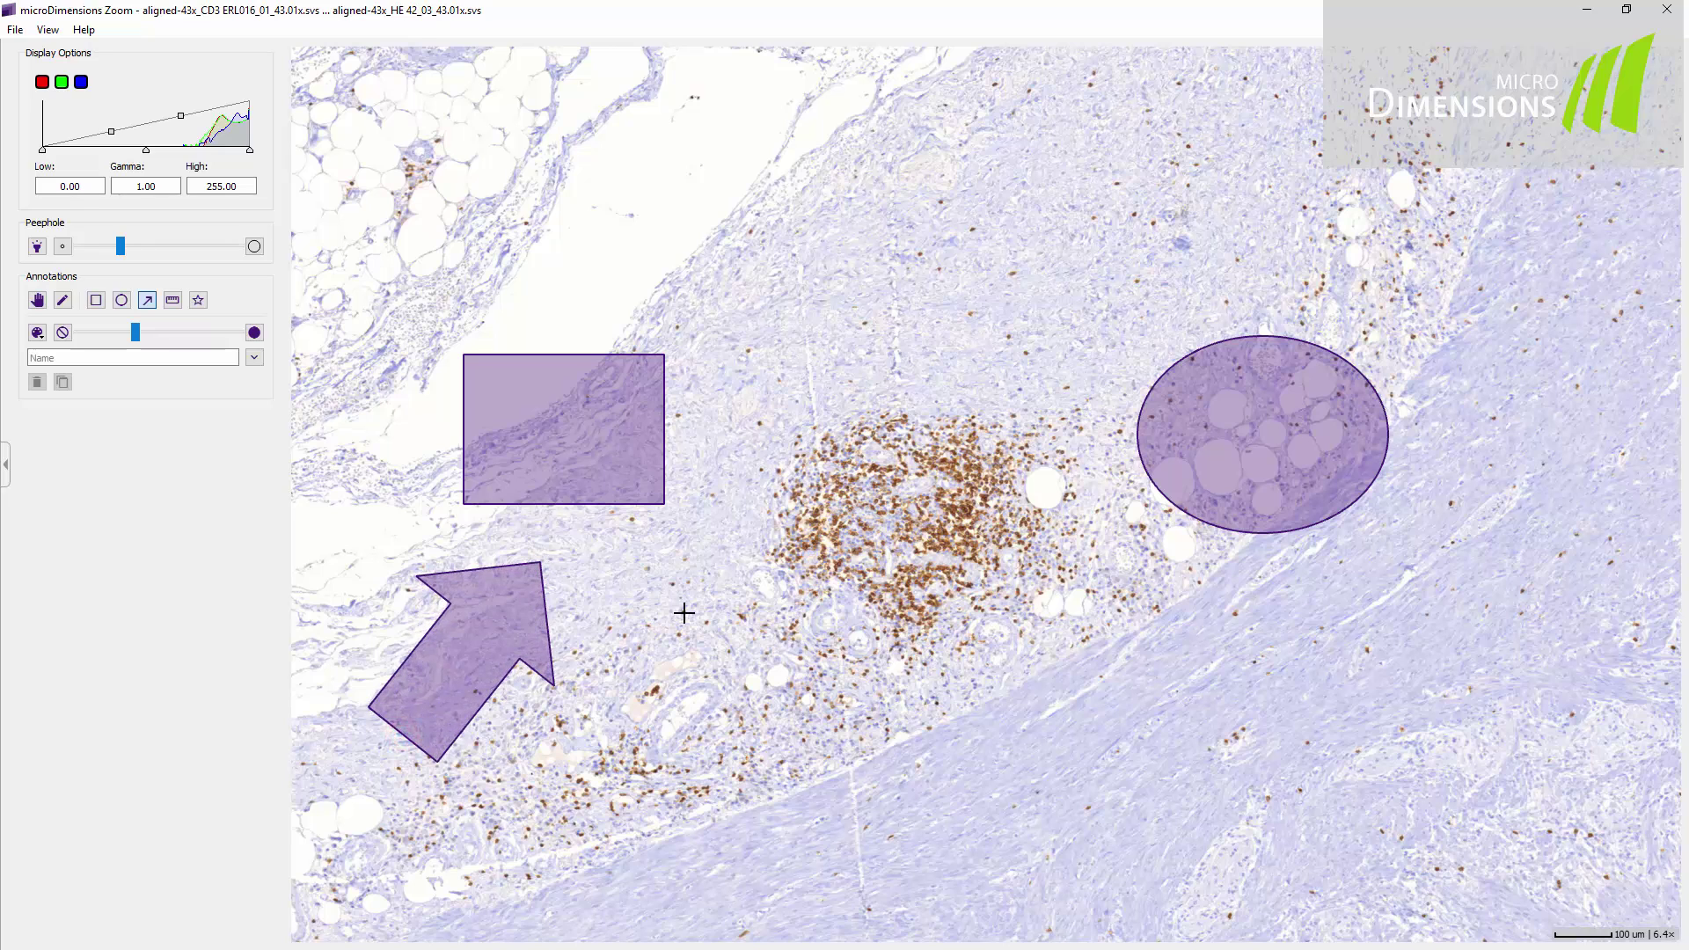
Step: Measure across the brown cell cluster (0.468311 mm) and outline it with a polygon
click(173, 300)
drag(776, 551, 1025, 466)
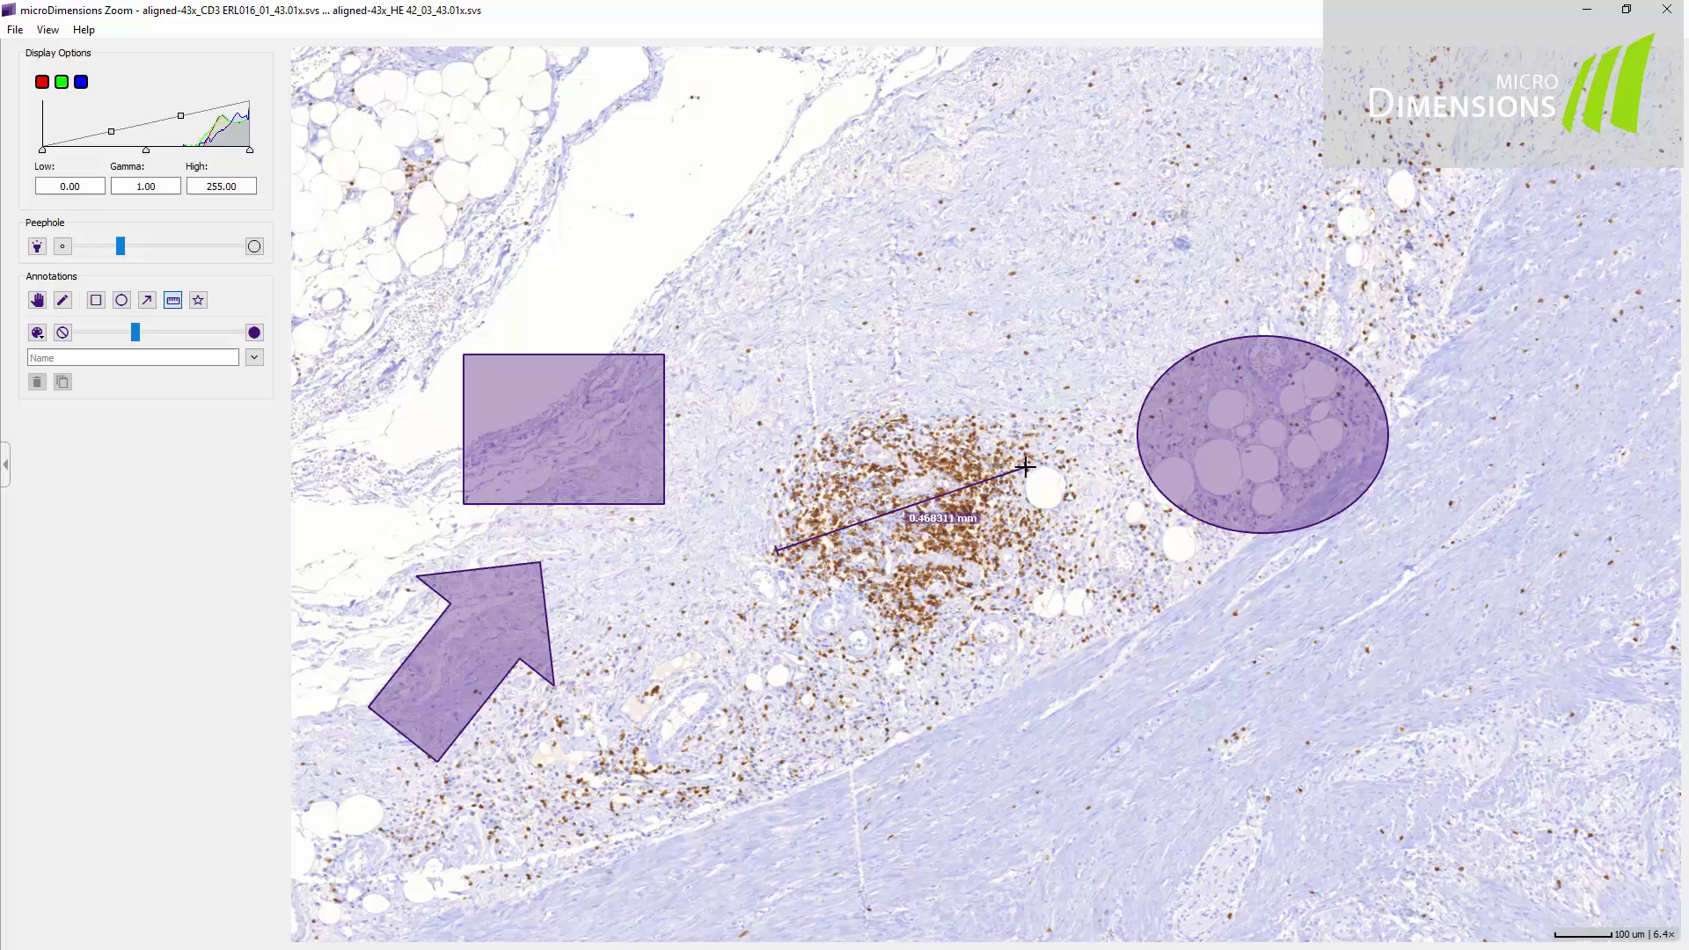
click(199, 303)
mouse_move(796, 471)
mouse_down()
mouse_move(821, 431)
mouse_move(887, 405)
mouse_move(1036, 411)
mouse_move(1064, 525)
mouse_move(921, 644)
mouse_move(874, 638)
mouse_move(813, 614)
mouse_move(763, 549)
mouse_move(795, 466)
mouse_up()
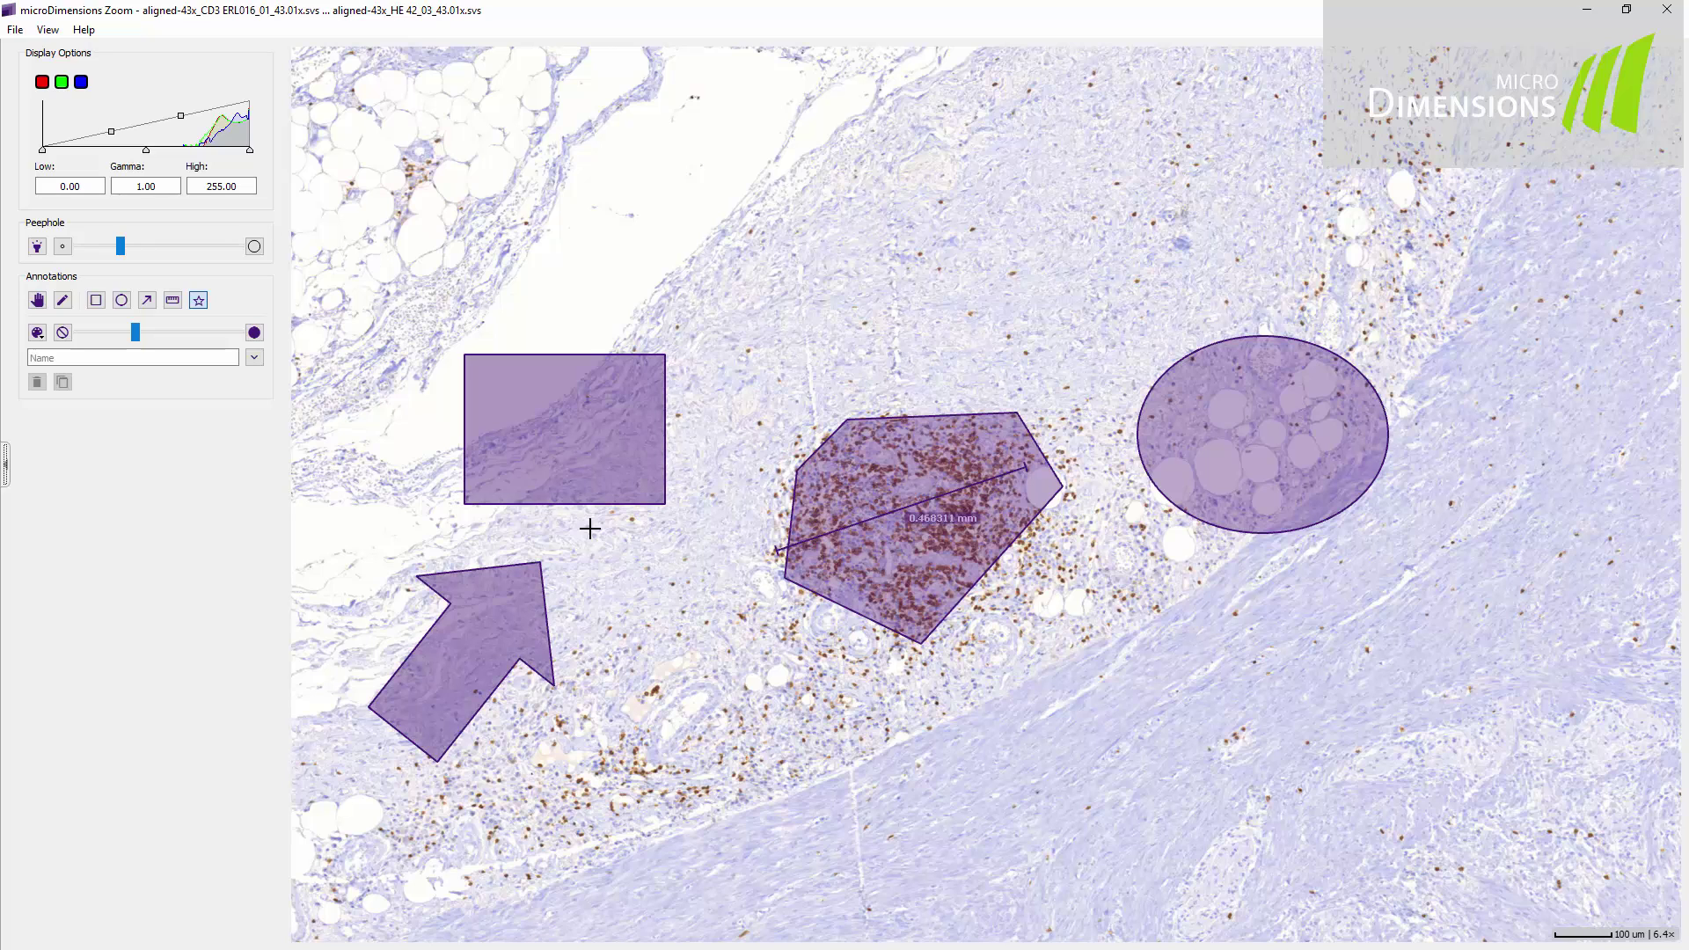
Step: Make the selected rectangle and arrow red and more opaque
click(65, 302)
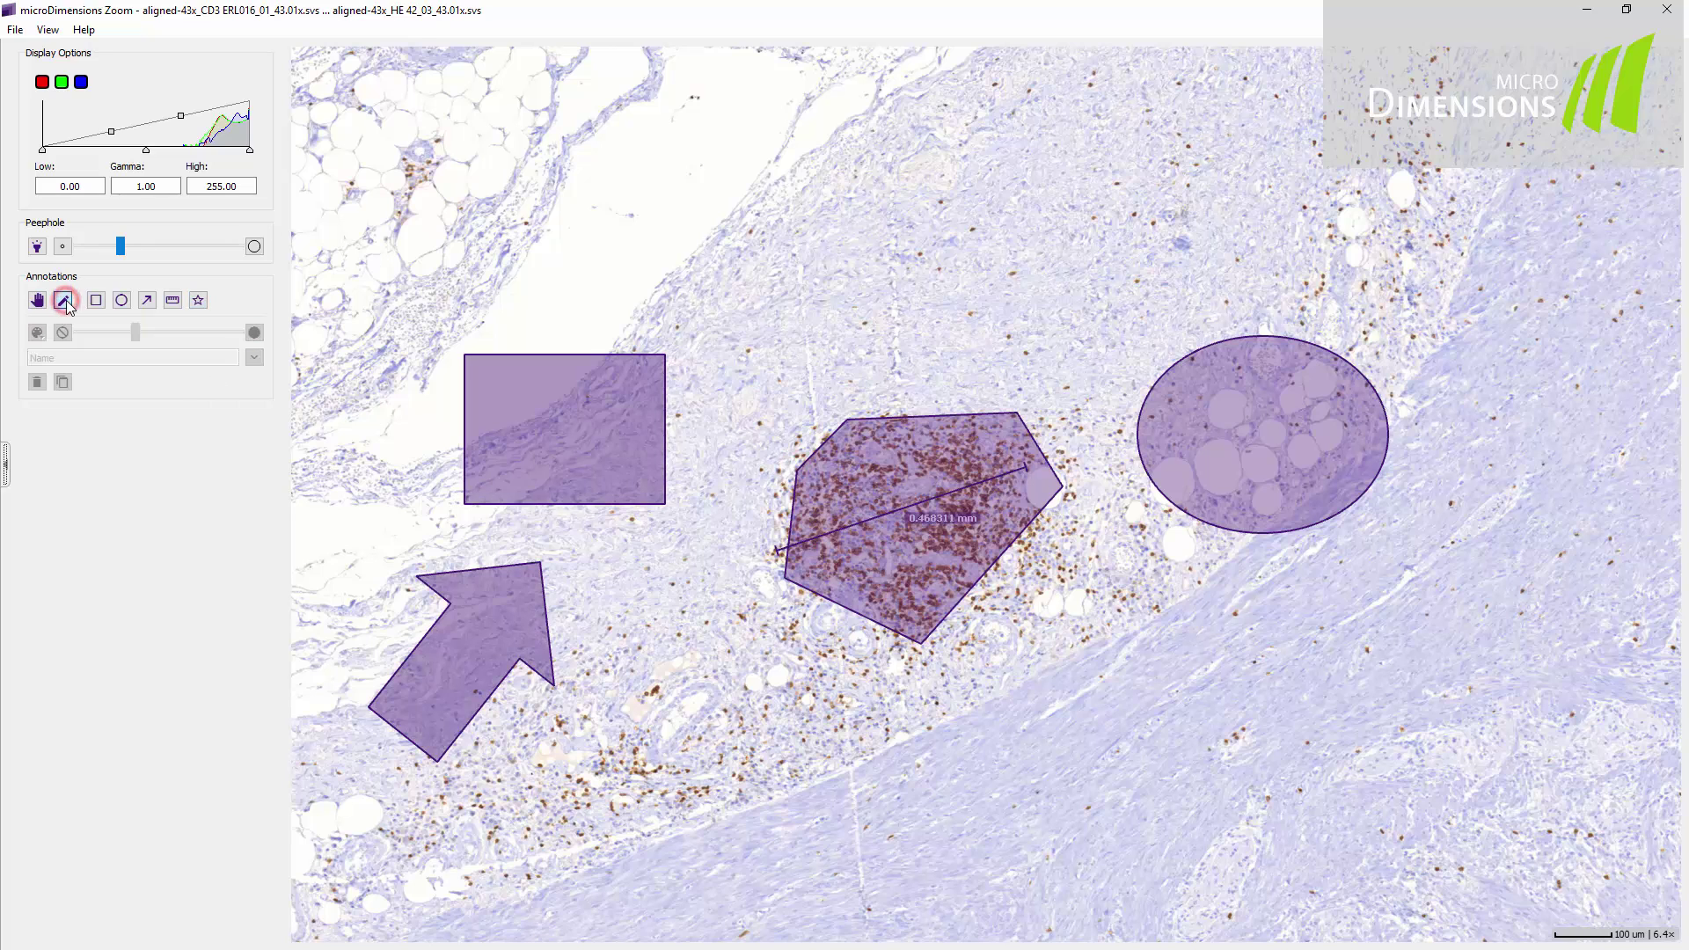
mouse_move(317, 285)
mouse_down()
mouse_move(381, 340)
mouse_move(636, 841)
mouse_move(692, 866)
mouse_up()
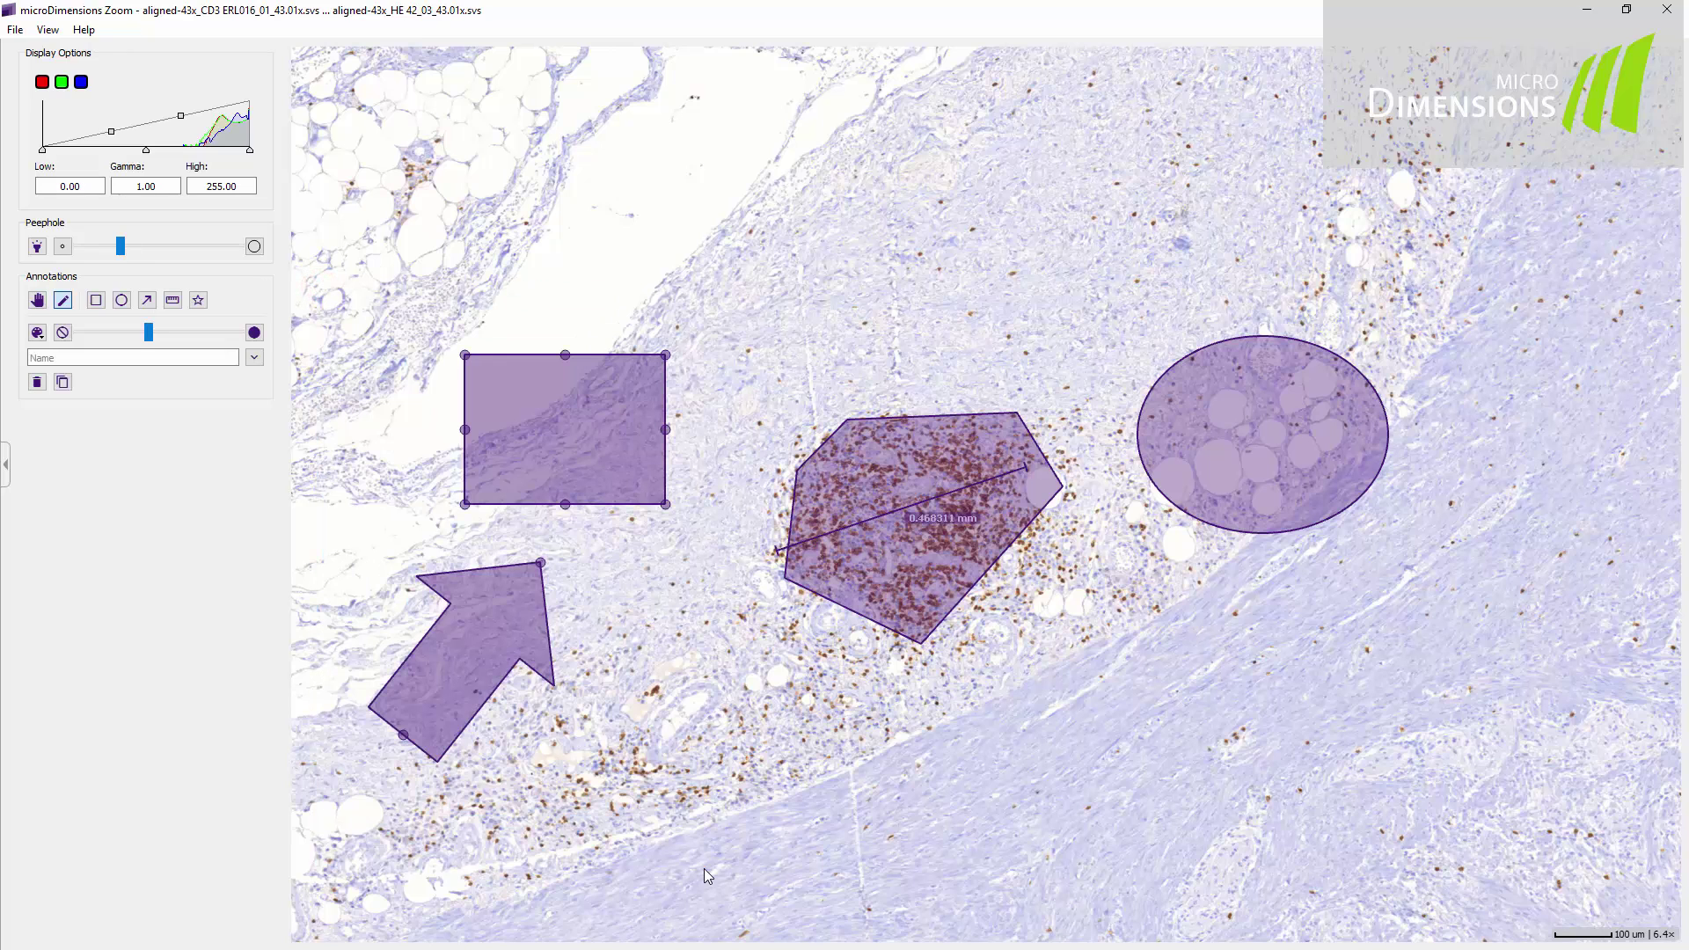
click(37, 332)
click(72, 401)
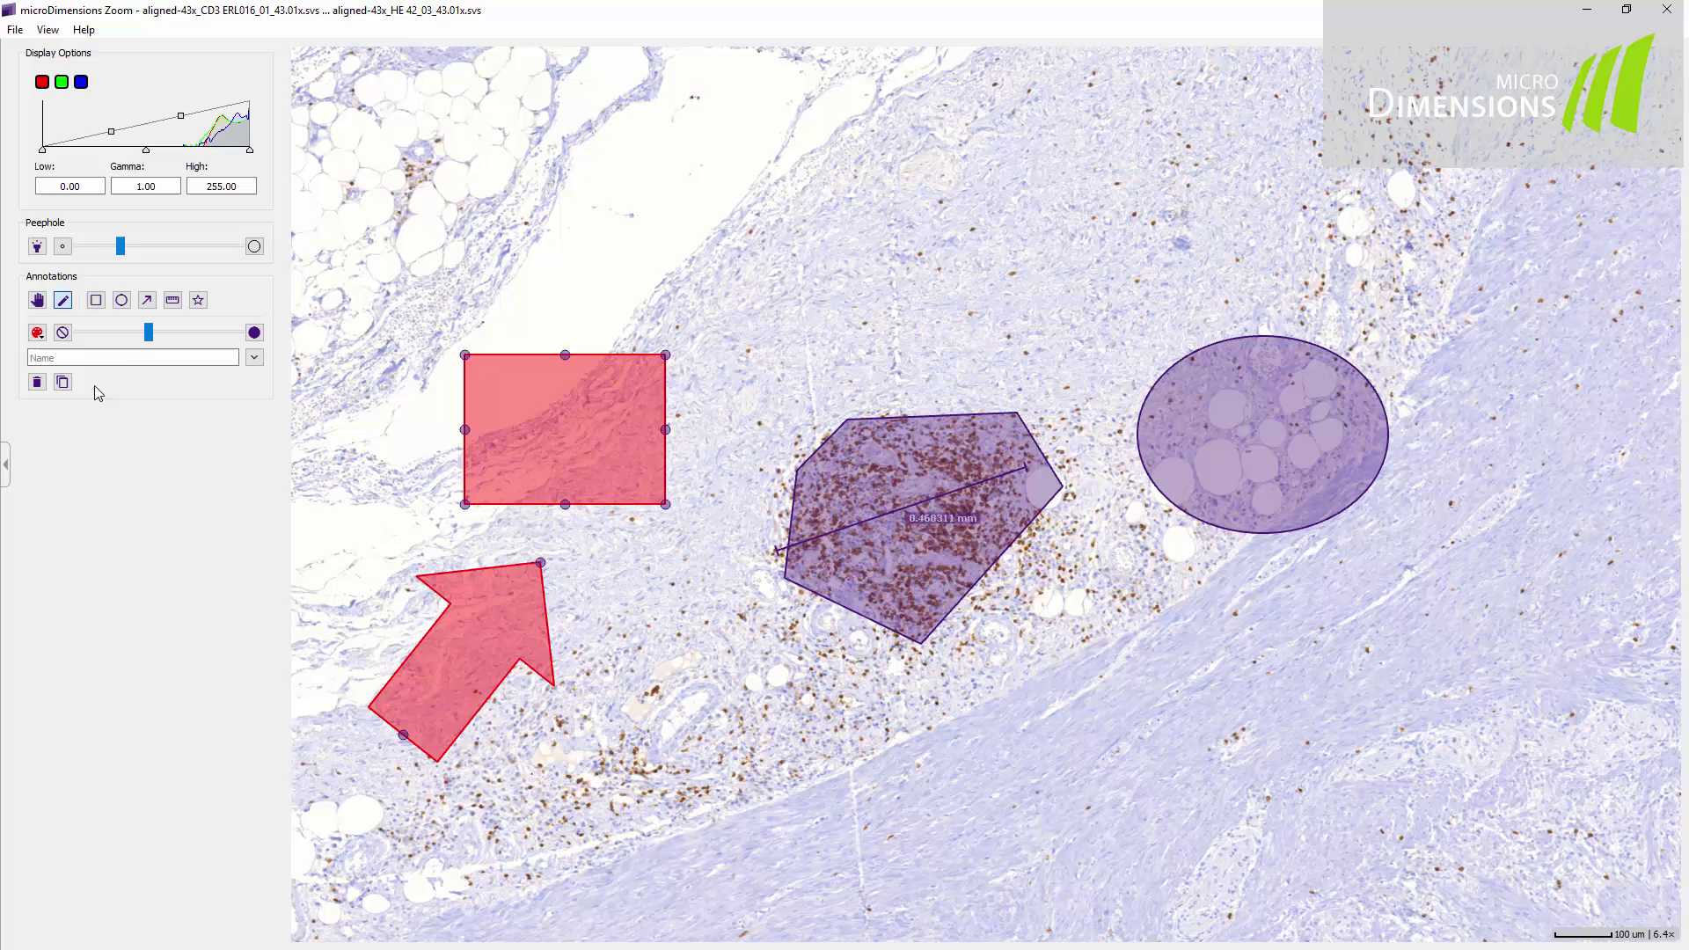
mouse_move(148, 331)
mouse_down()
mouse_move(161, 345)
mouse_move(129, 348)
mouse_move(159, 352)
mouse_up()
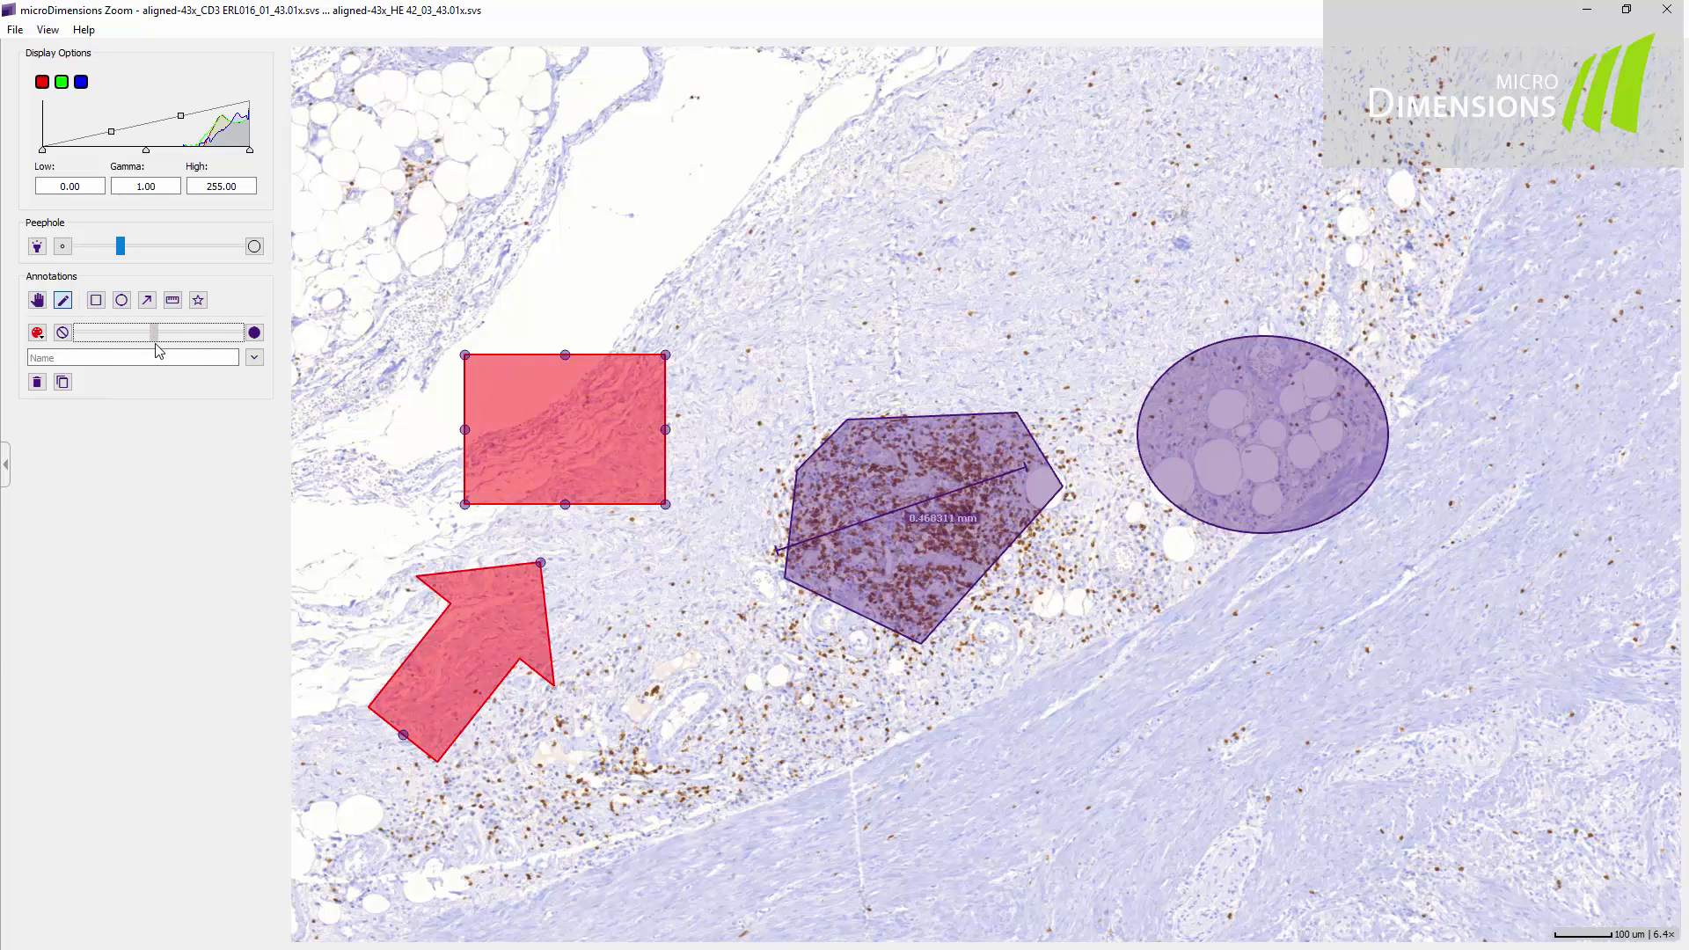
Step: Name the annotation 'Annotation 1' with description 'This is a description'
click(133, 359)
text(Annotation 1)
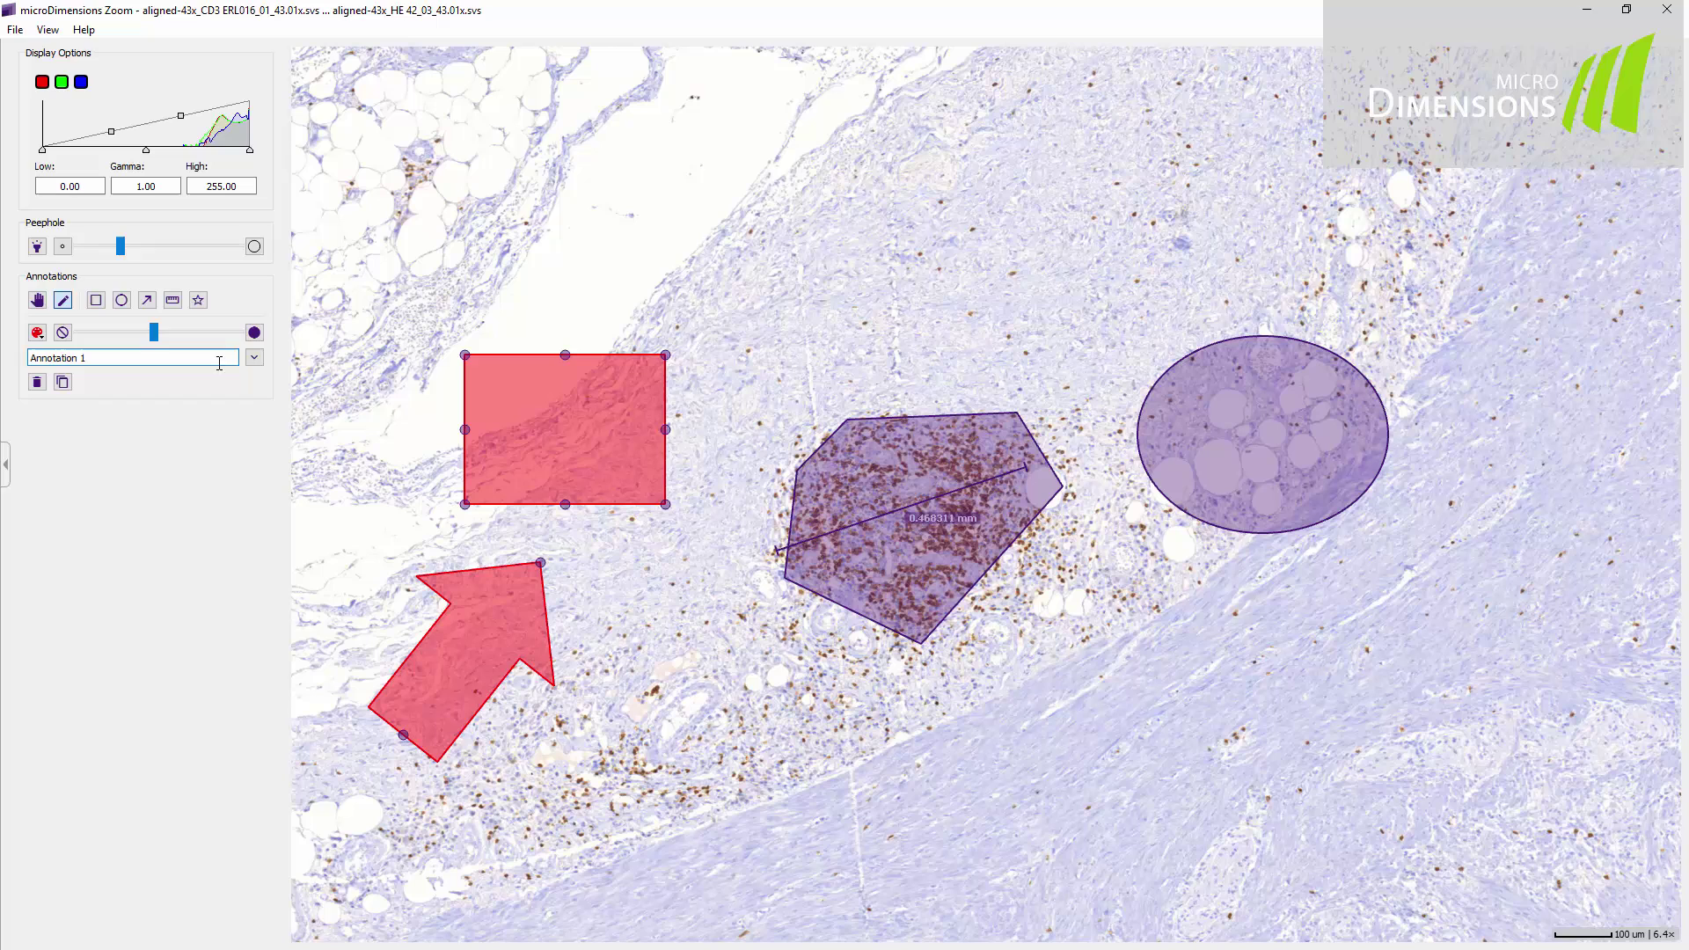
click(254, 357)
click(150, 415)
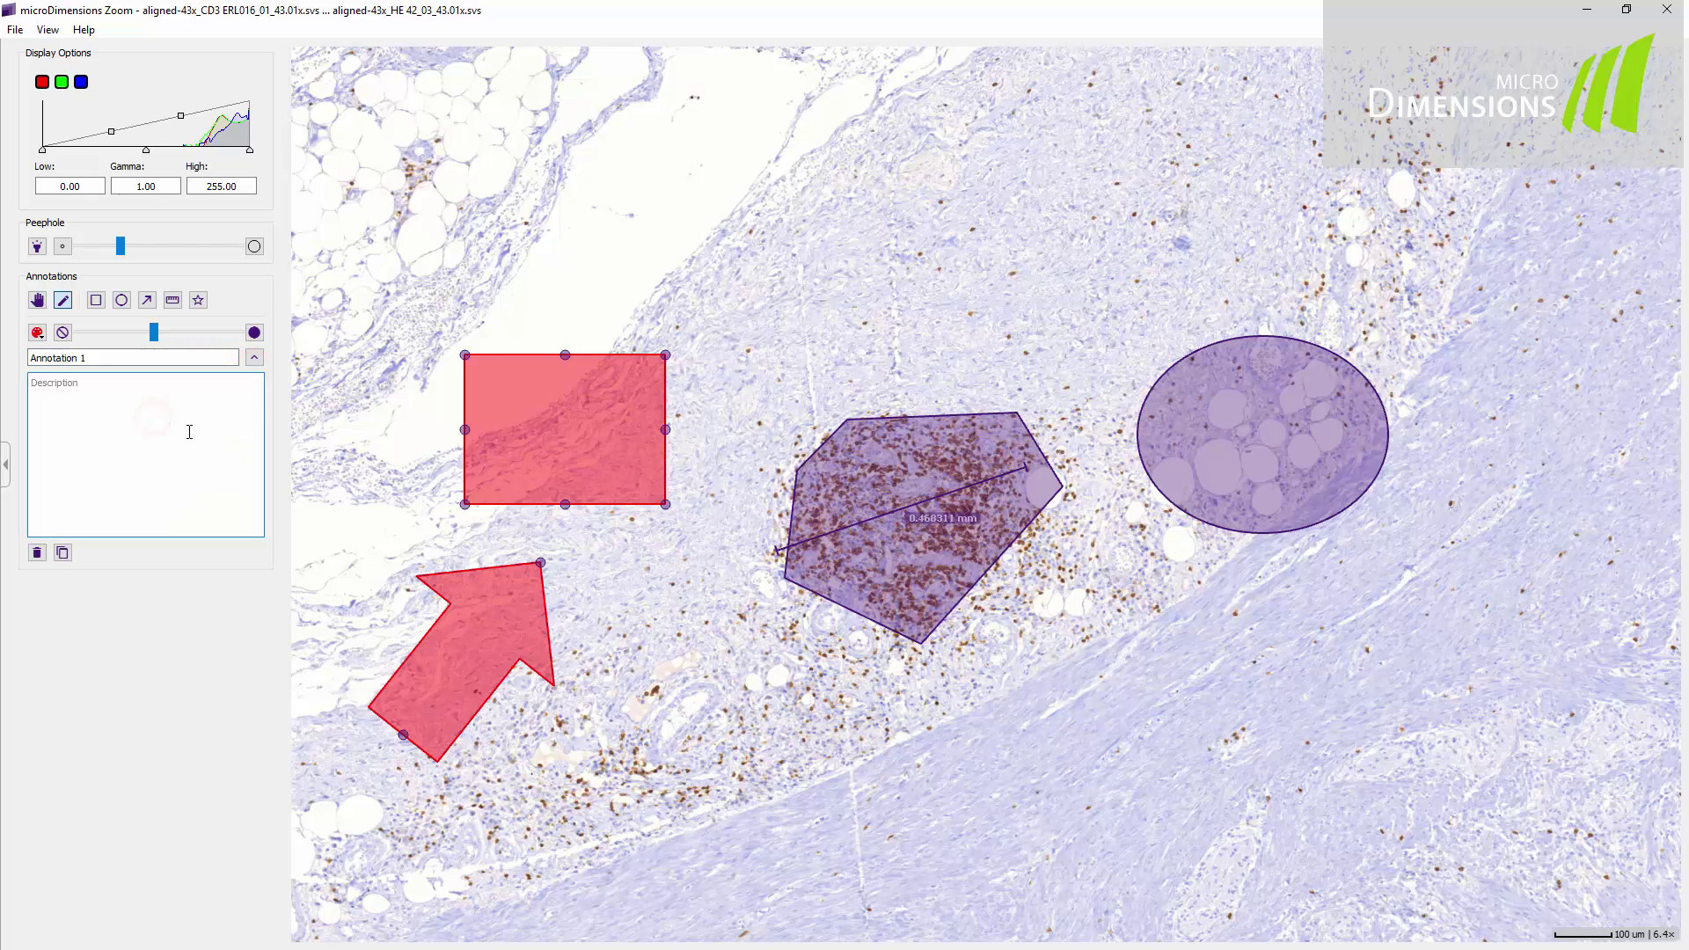
text(This is a description)
click(254, 357)
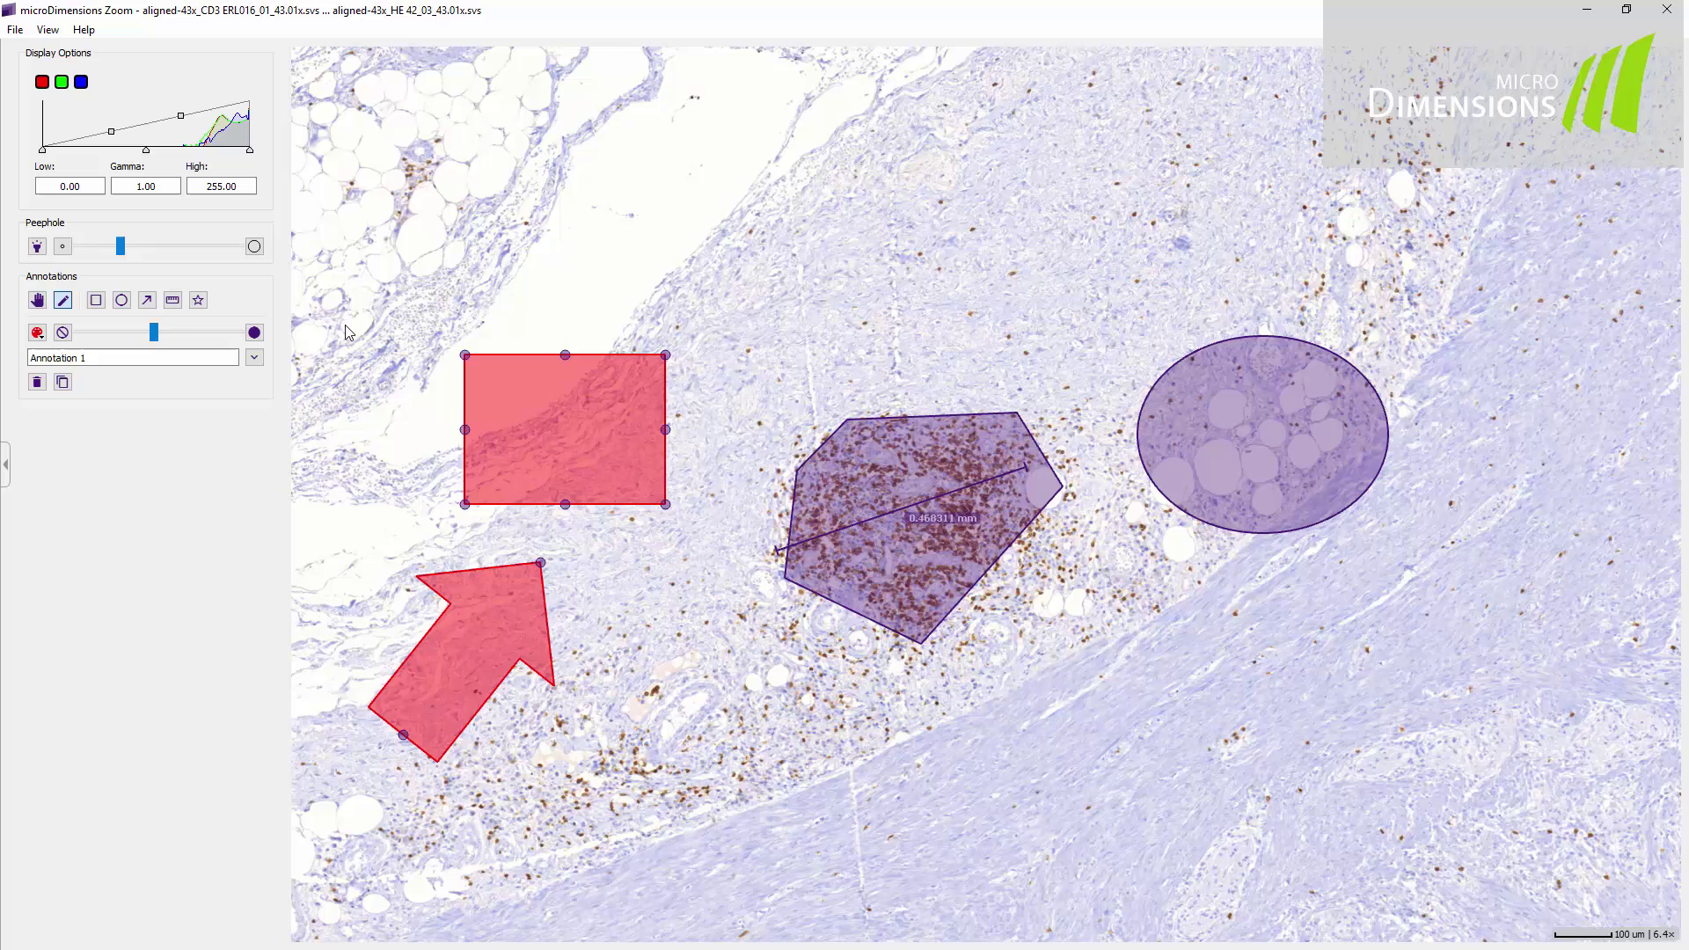
Step: Delete the red rectangle and the red arrow annotations
click(482, 425)
key(Delete)
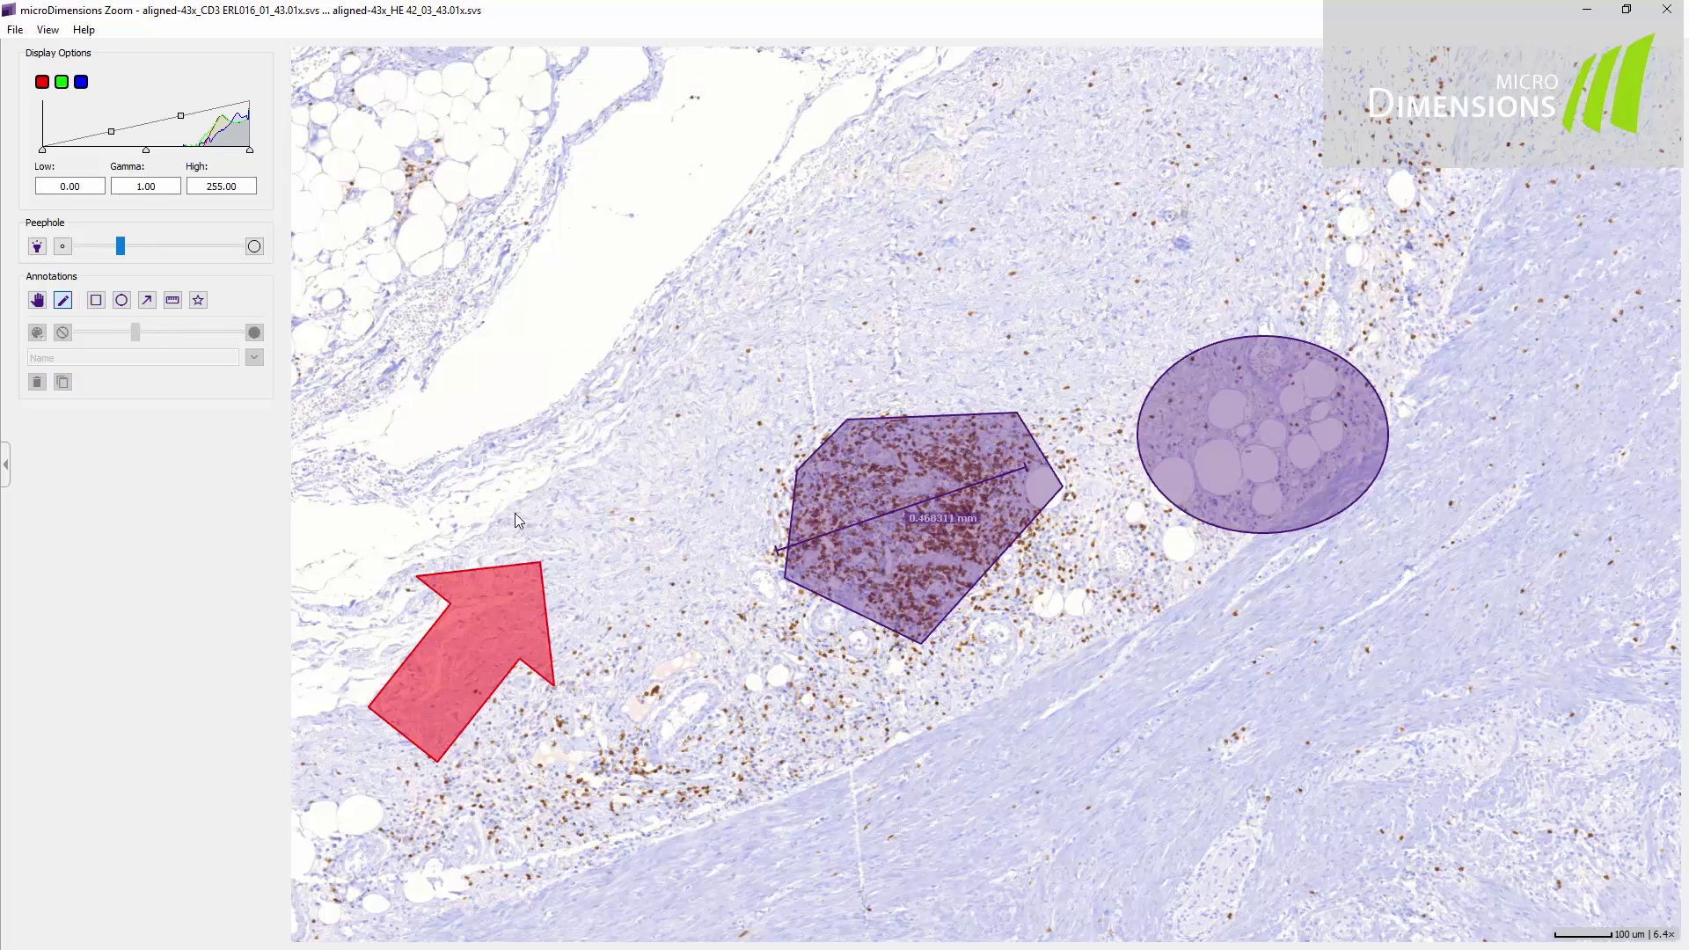
click(533, 607)
key(Delete)
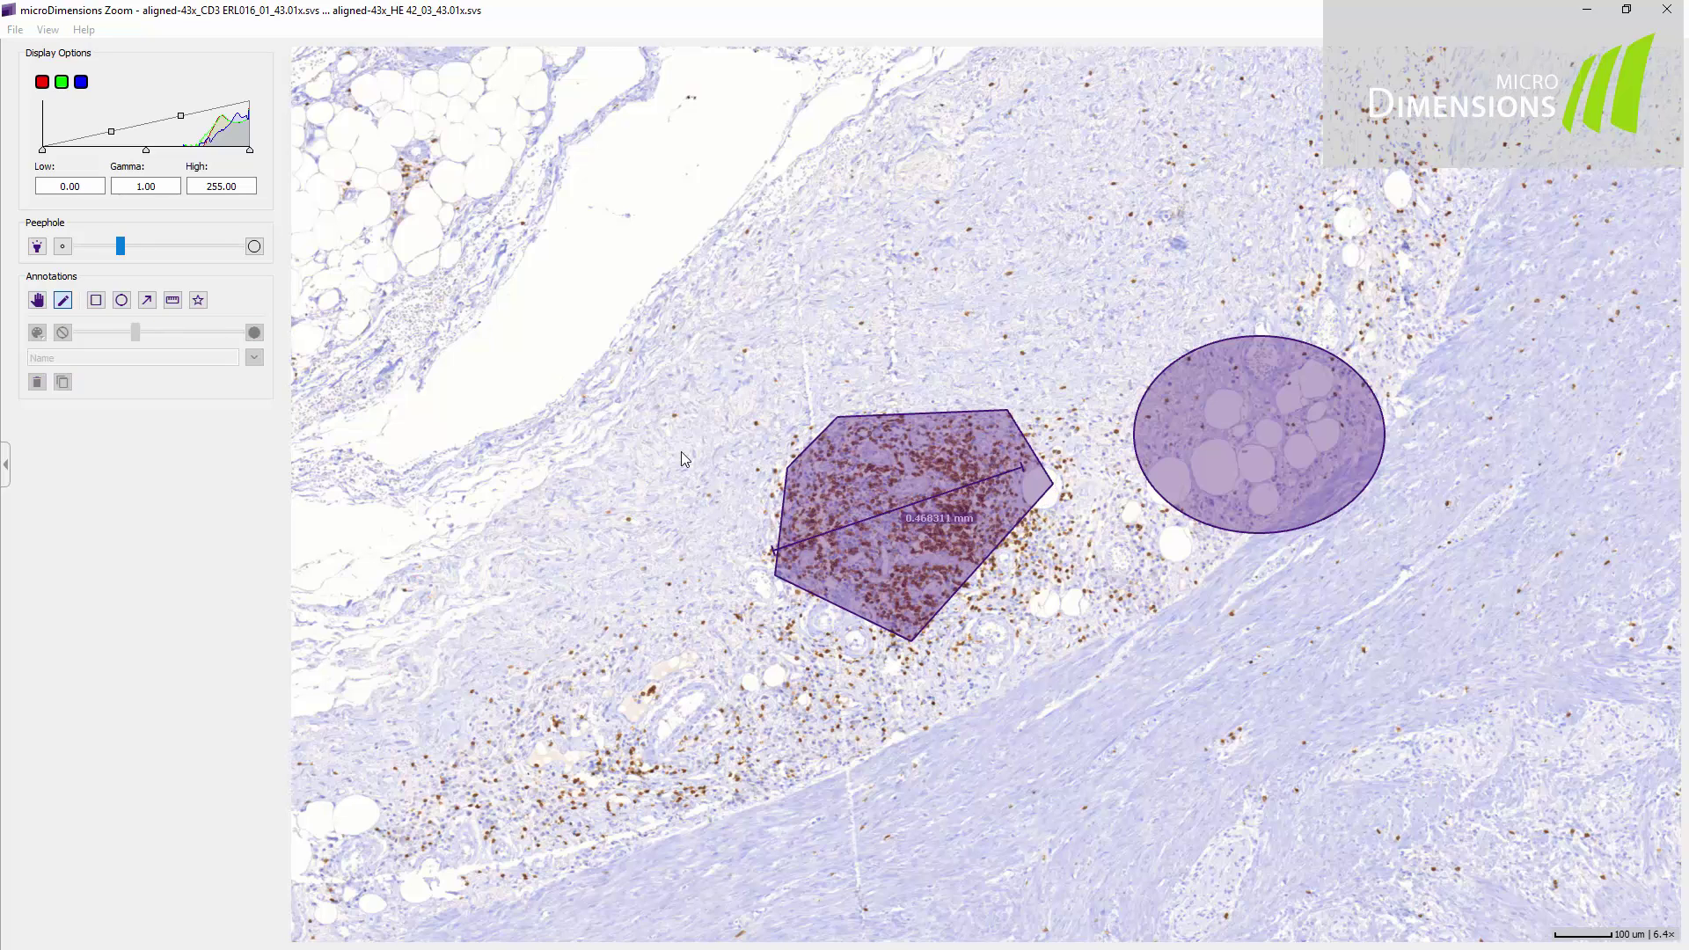
Step: Copy the cluster polygon onto the aligned H&E slide
click(802, 479)
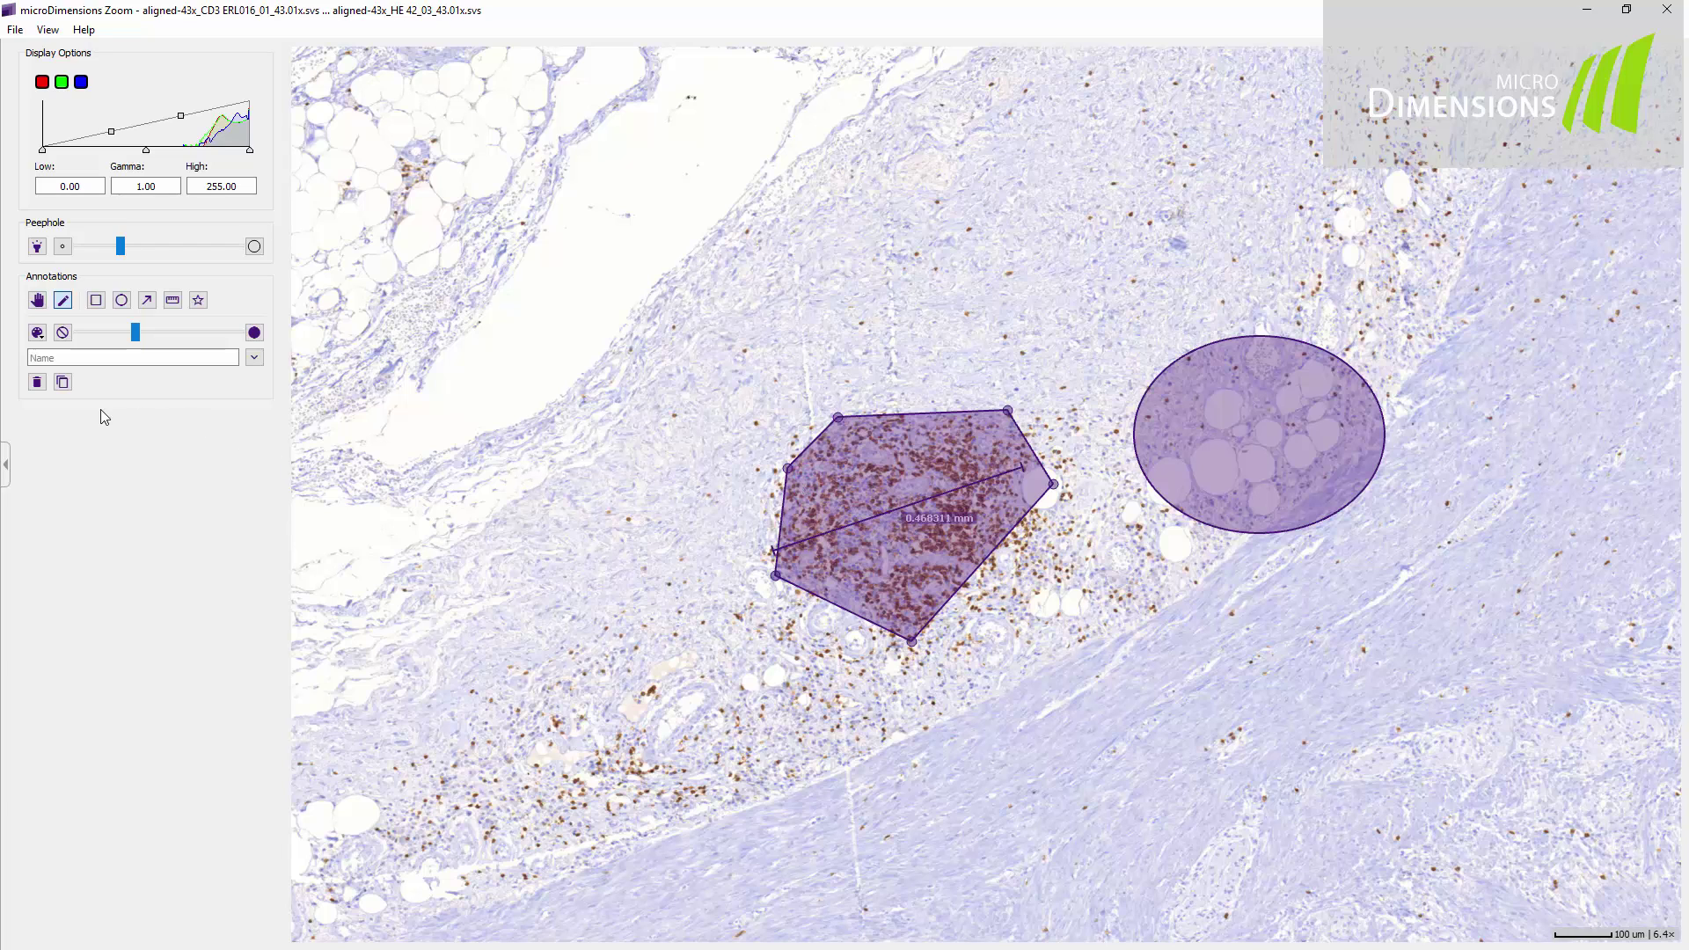
click(62, 383)
click(37, 300)
Step: On the H&E slide, move the copied polygon right over the fat cells, then return to CD3
key(Page_Down)
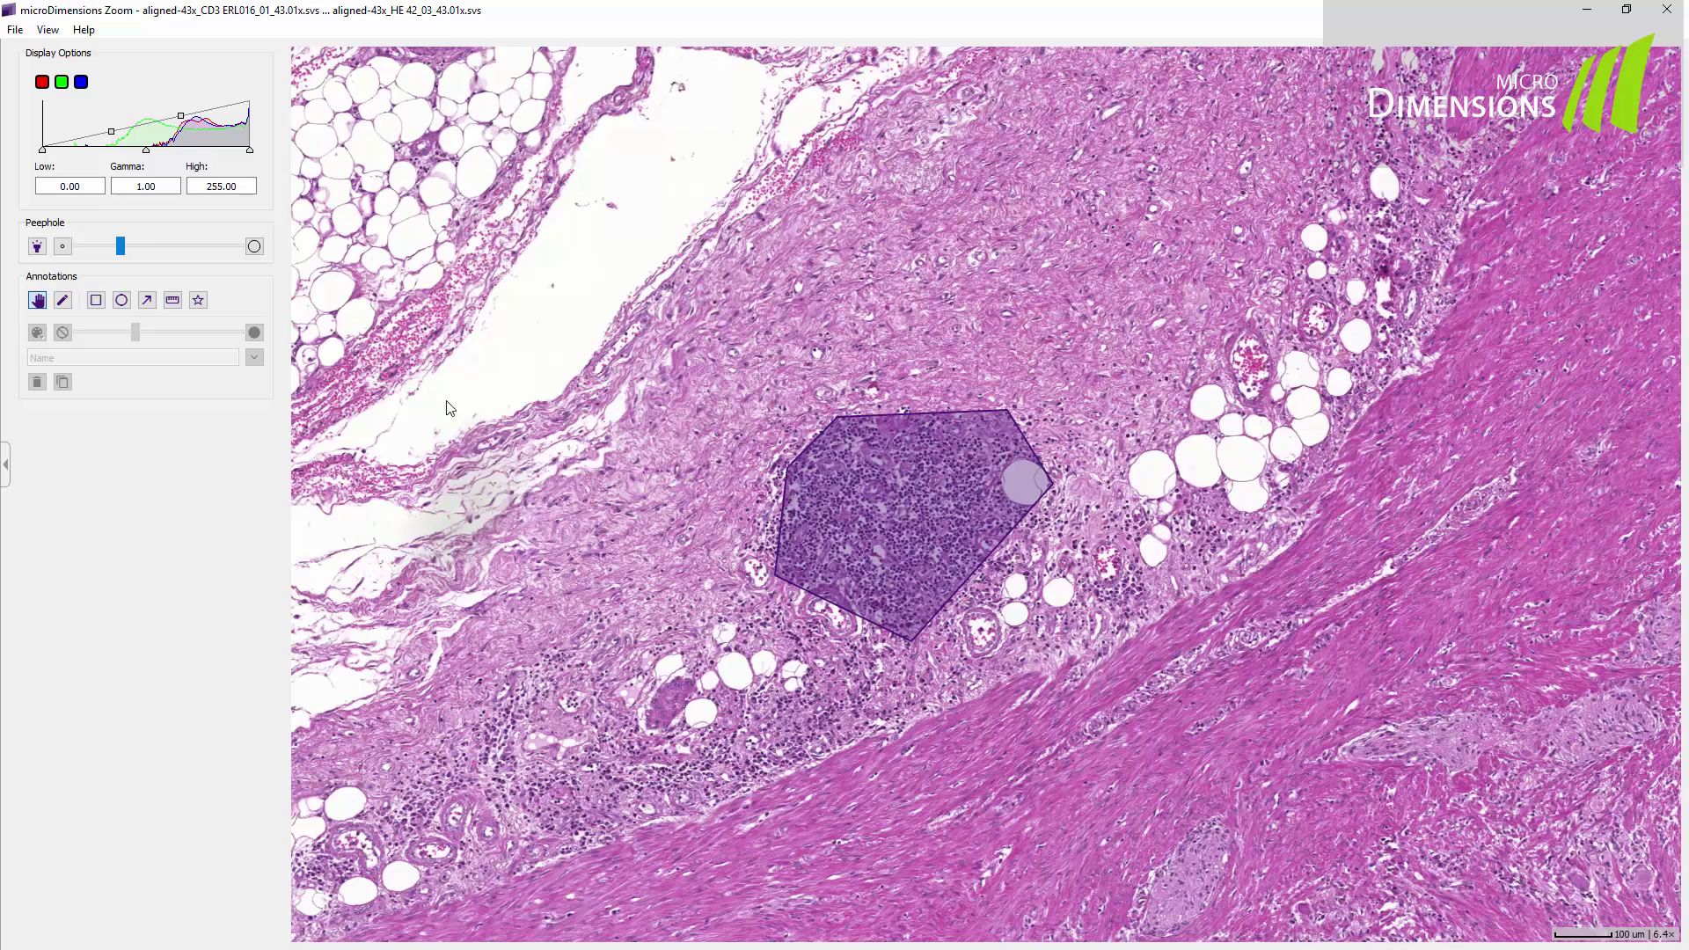
click(63, 300)
click(879, 480)
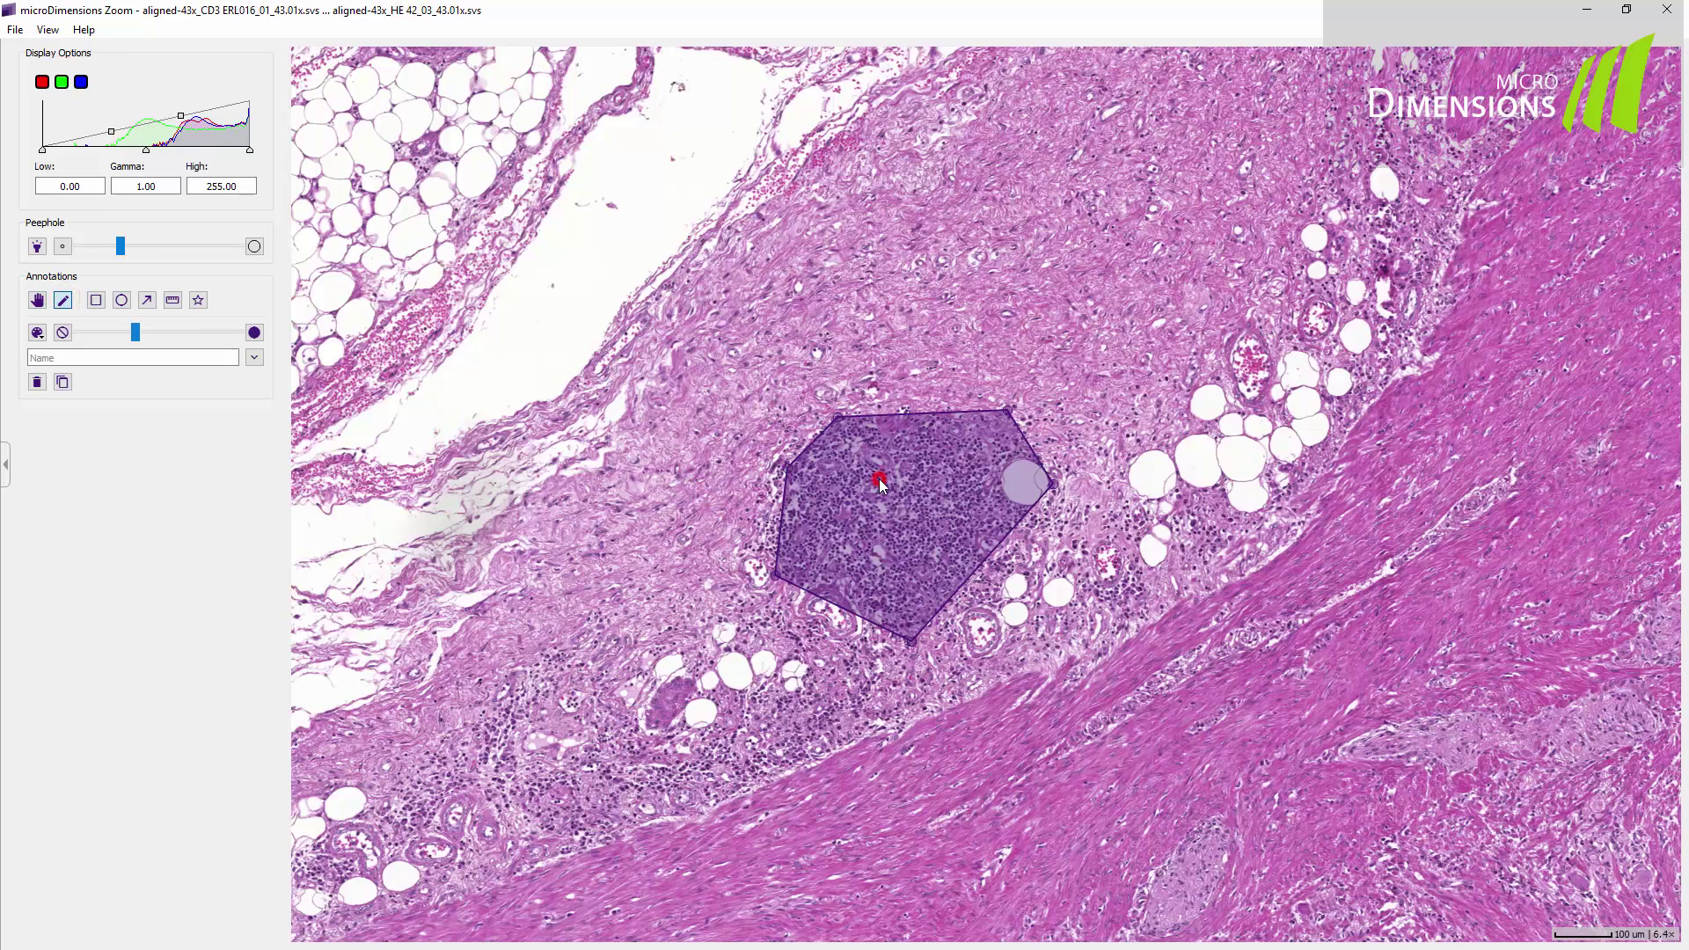
drag(884, 515, 1117, 498)
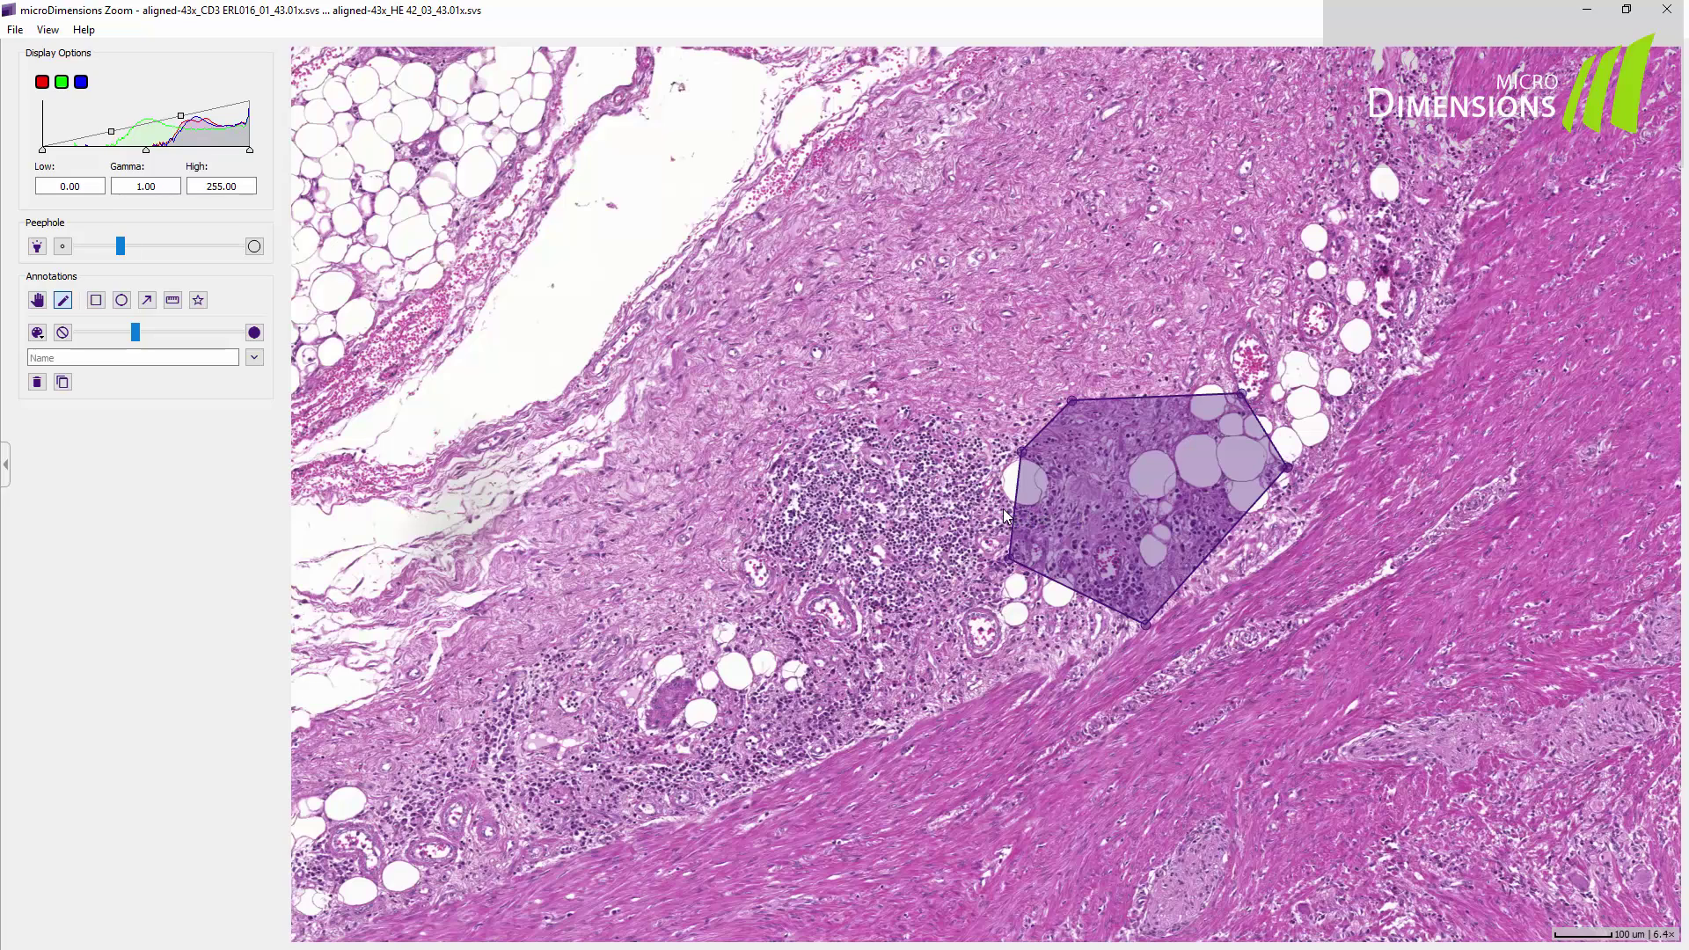
click(37, 301)
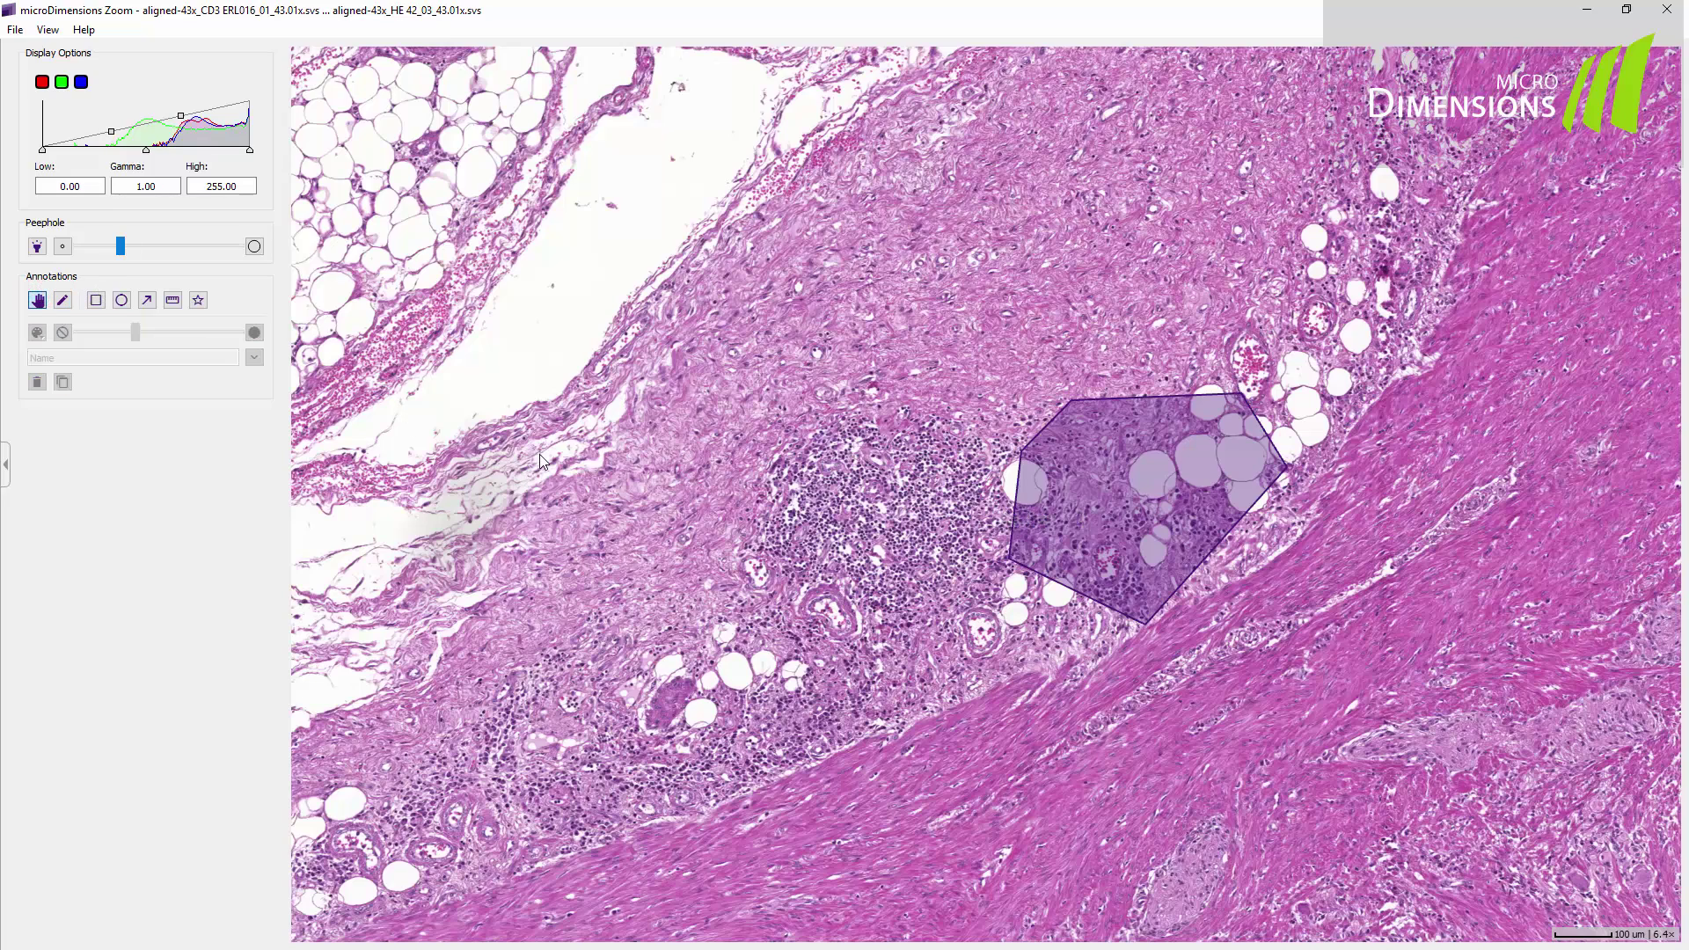
key(Page_Down)
key(Page_Down)
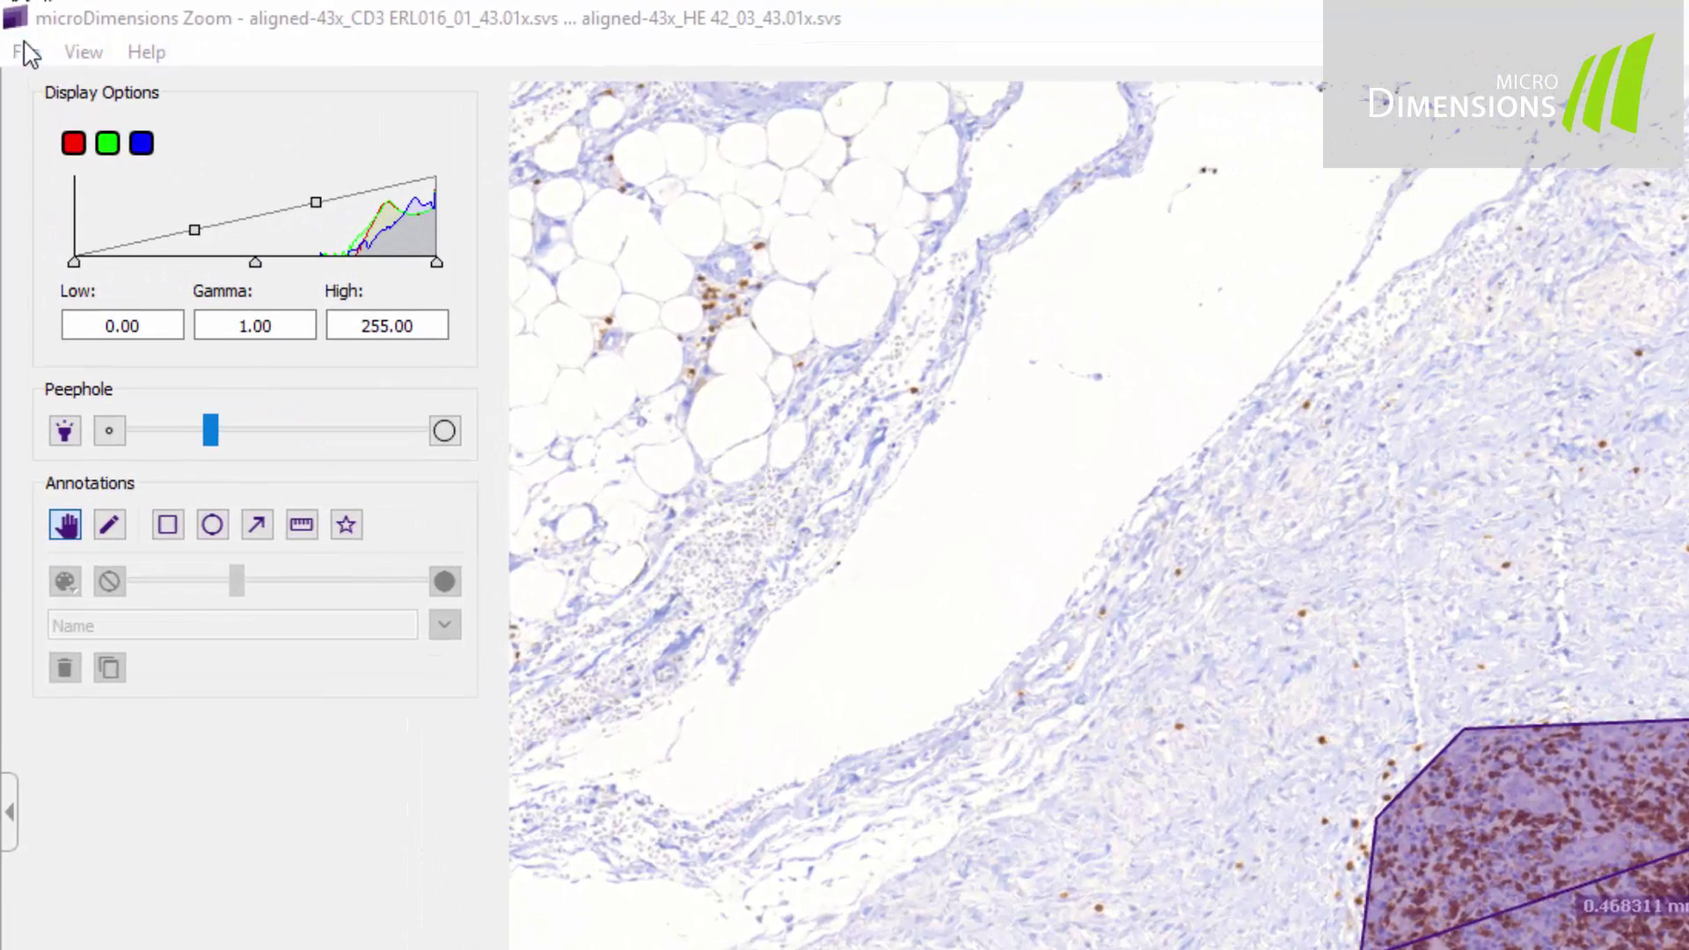
click(25, 50)
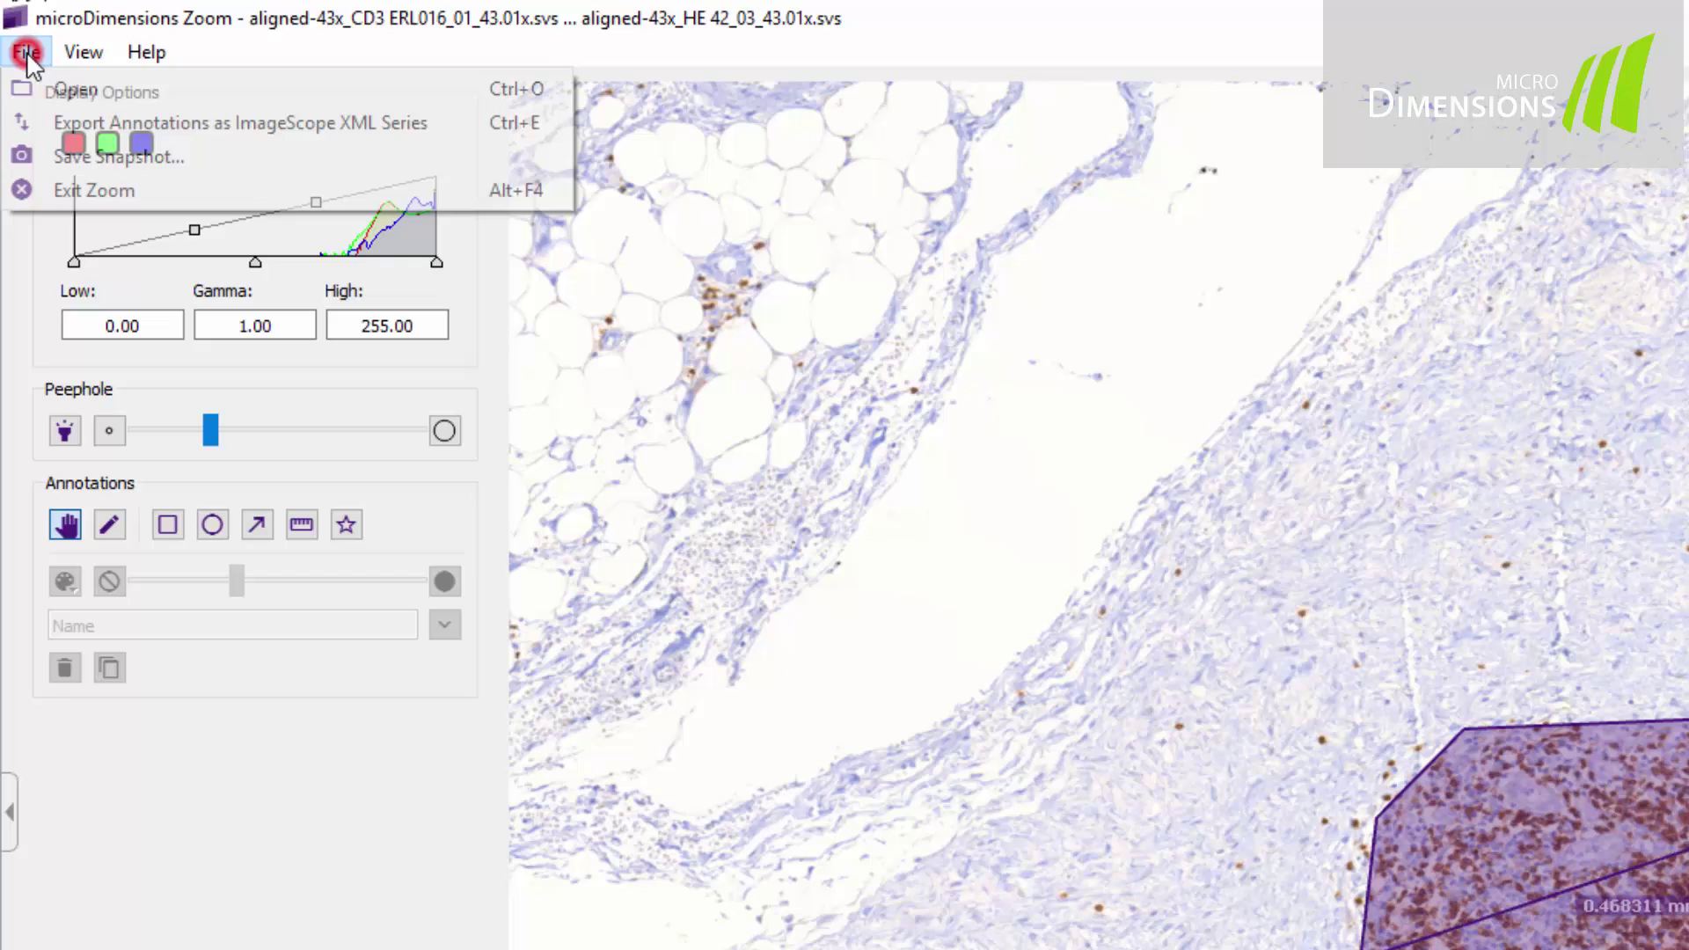
click(56, 123)
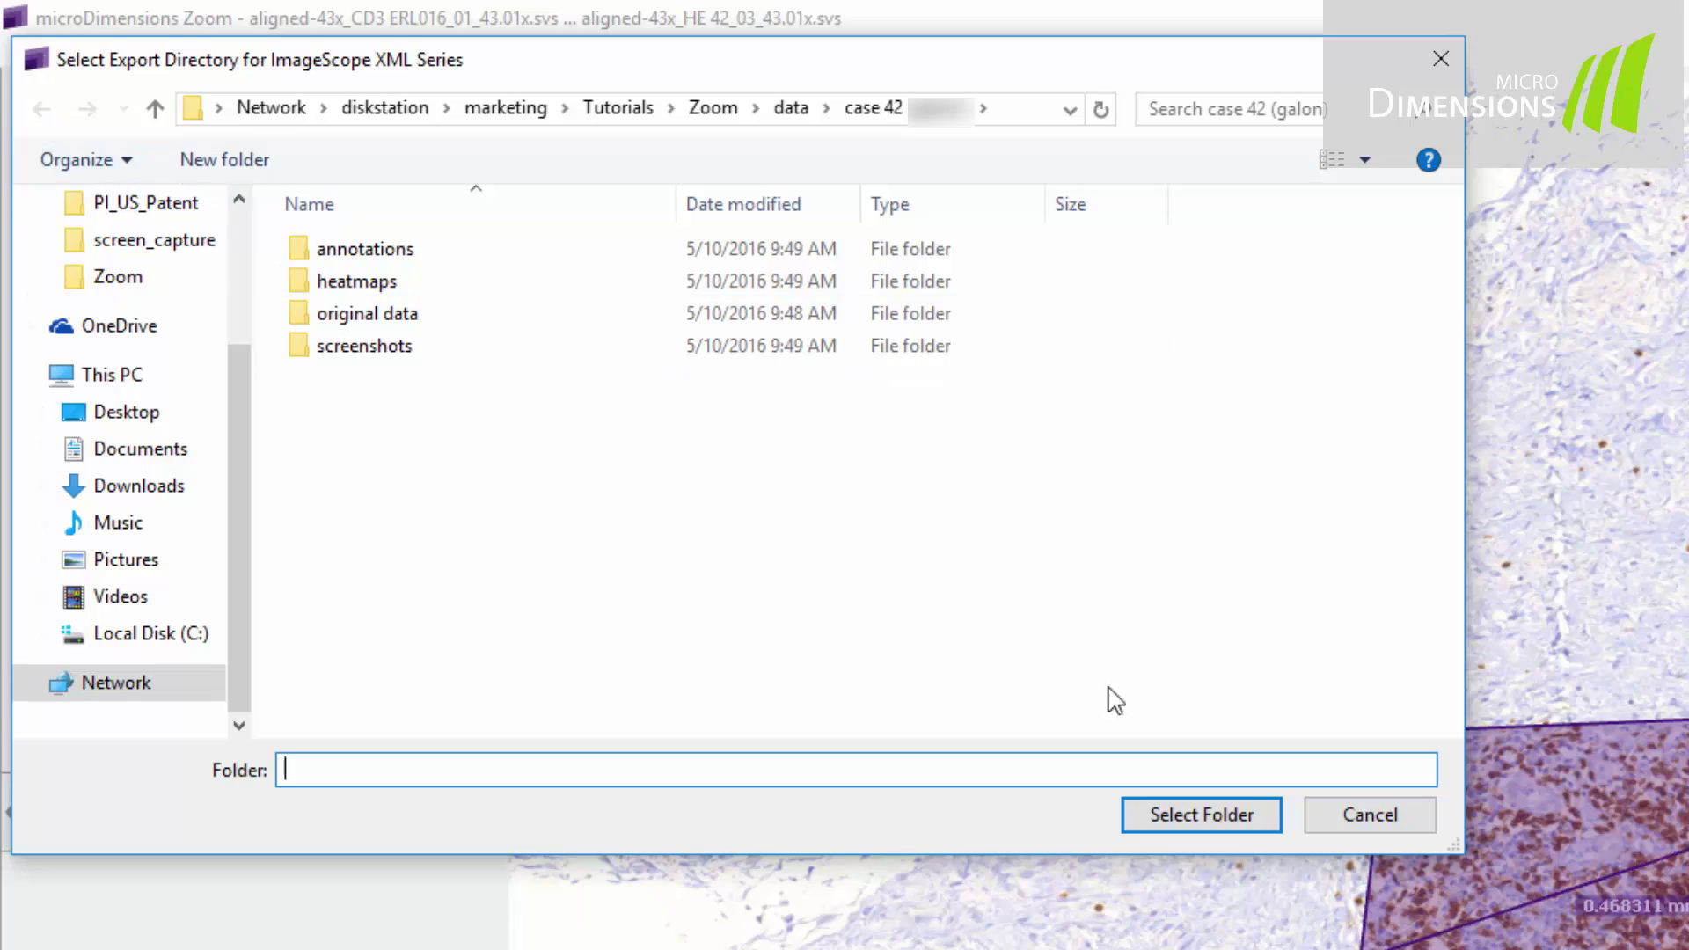
click(1399, 818)
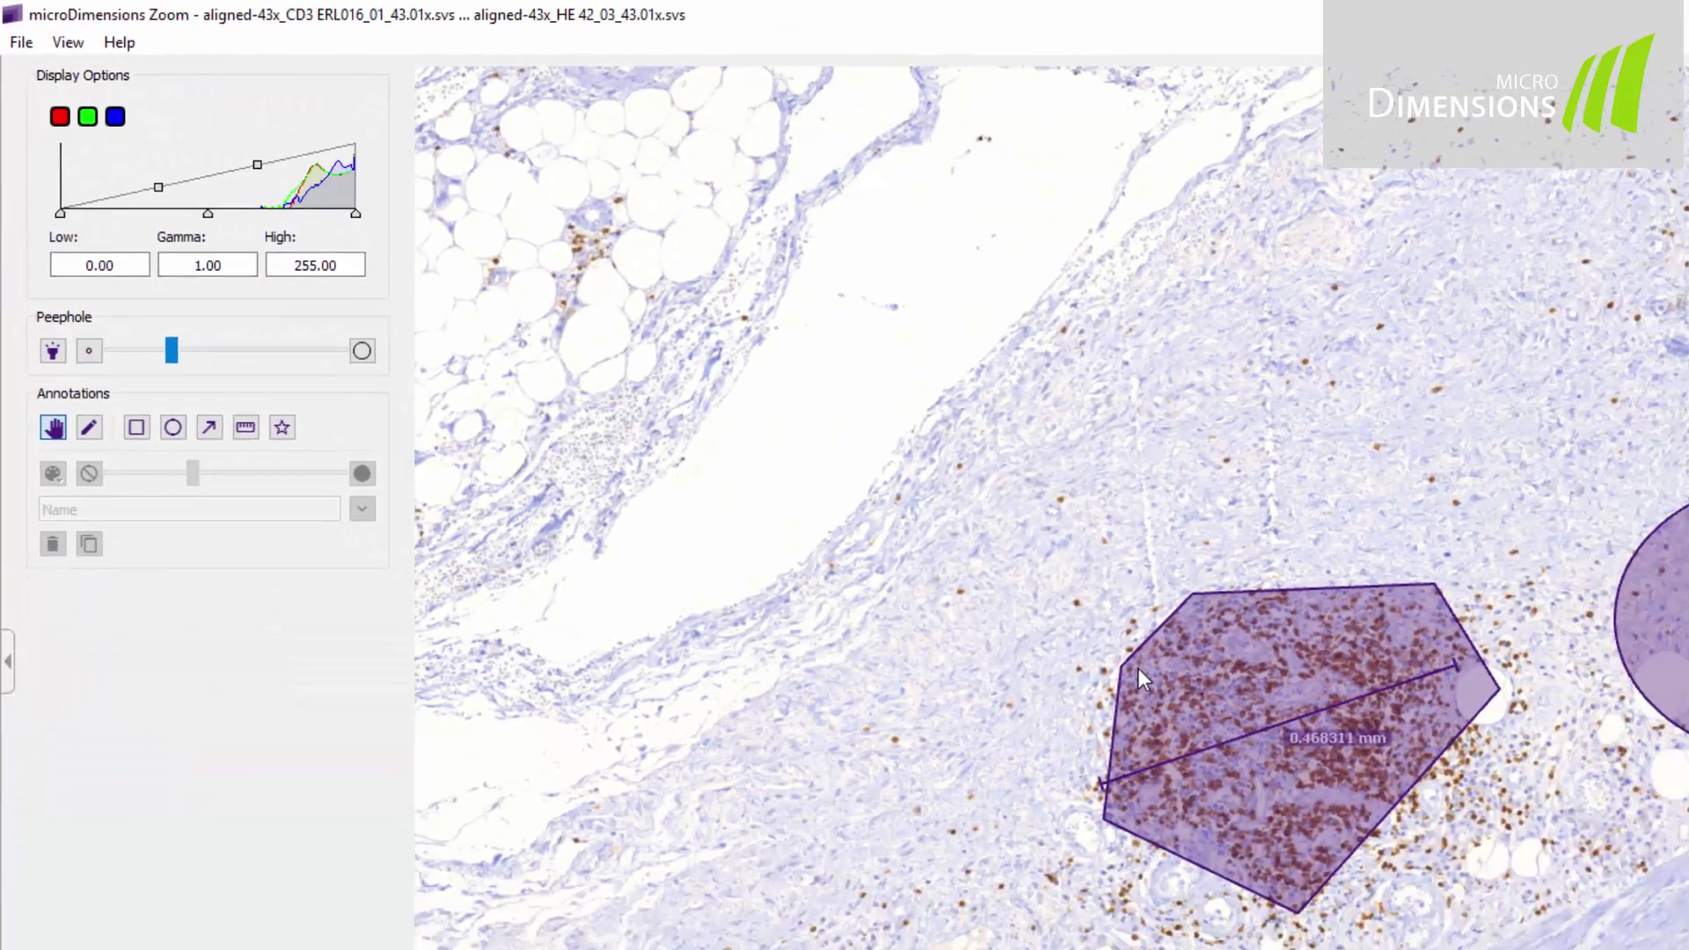